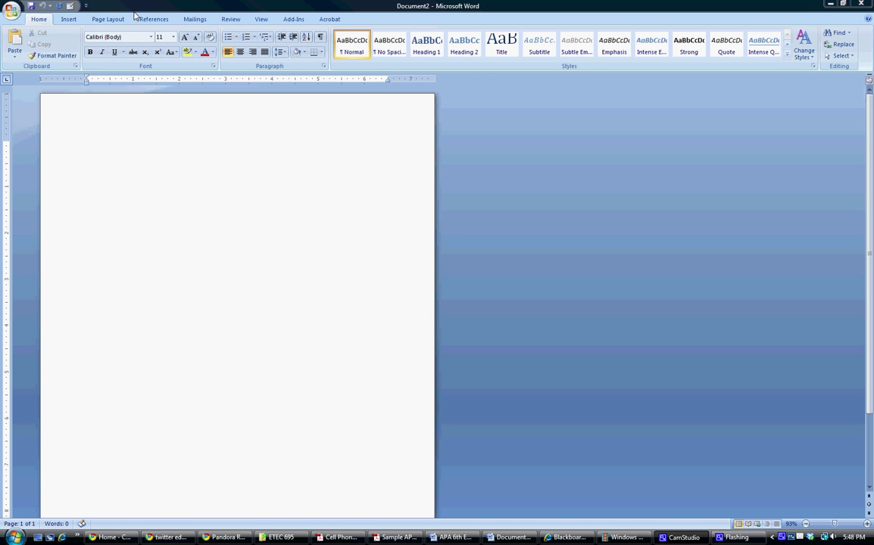
- Insert a drawing canvas on the blank page and enlarge its height to about 7.02"
{"action": "left_click", "coordinate": [68, 21]}
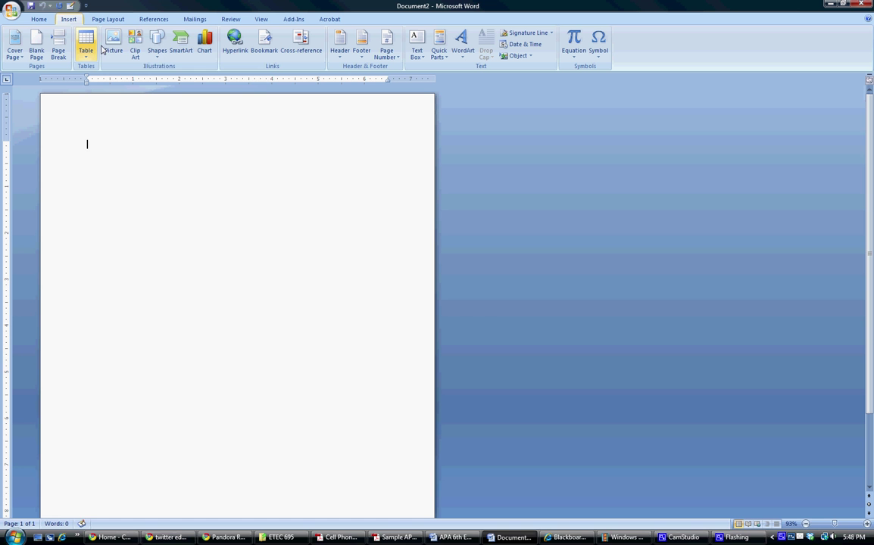
{"action": "left_click", "coordinate": [159, 57]}
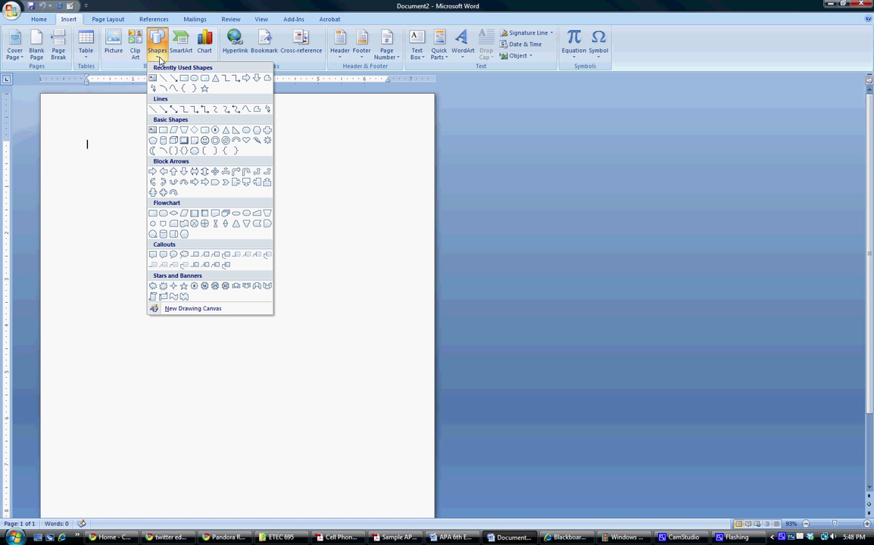
{"action": "left_click", "coordinate": [185, 310]}
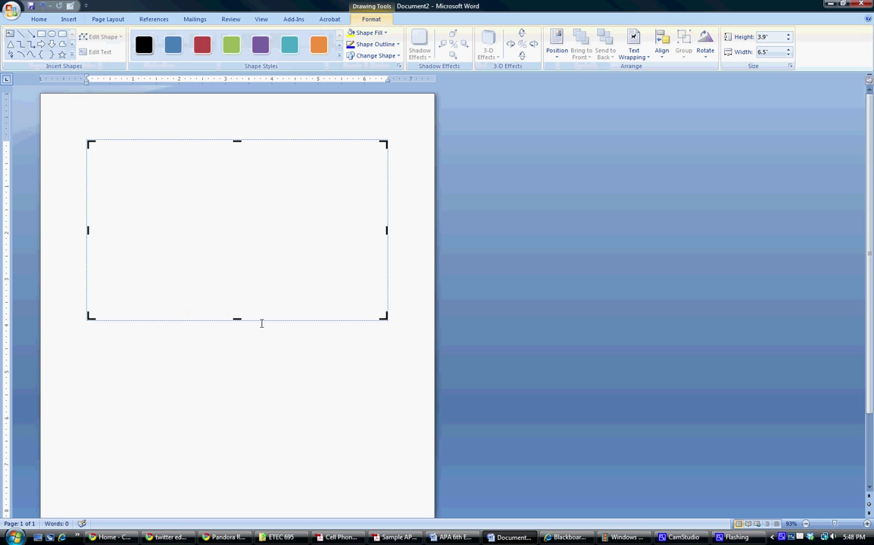
{"action": "left_click_drag", "start_coordinate": [384, 317], "coordinate": [381, 461]}
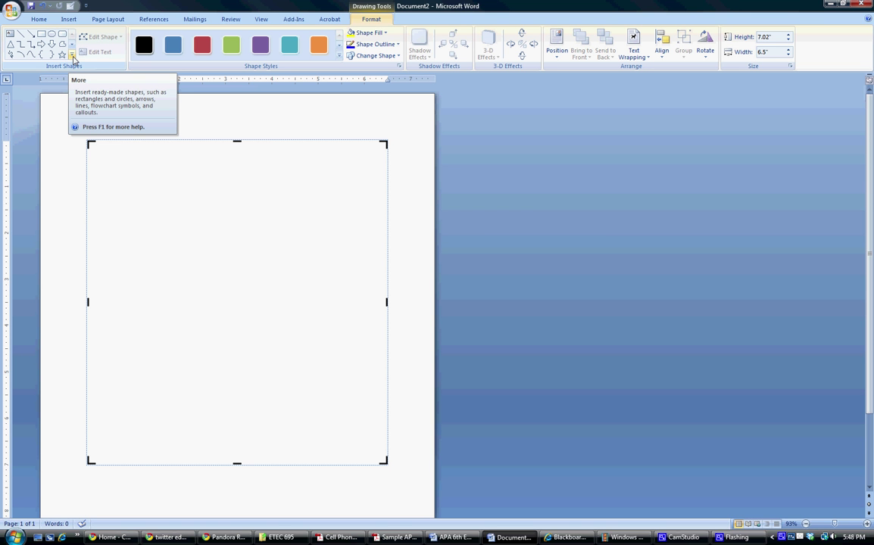
- Draw a hexagon about 1.19" high and 1.29" wide in the canvas's upper-left area
{"action": "left_click", "coordinate": [73, 57]}
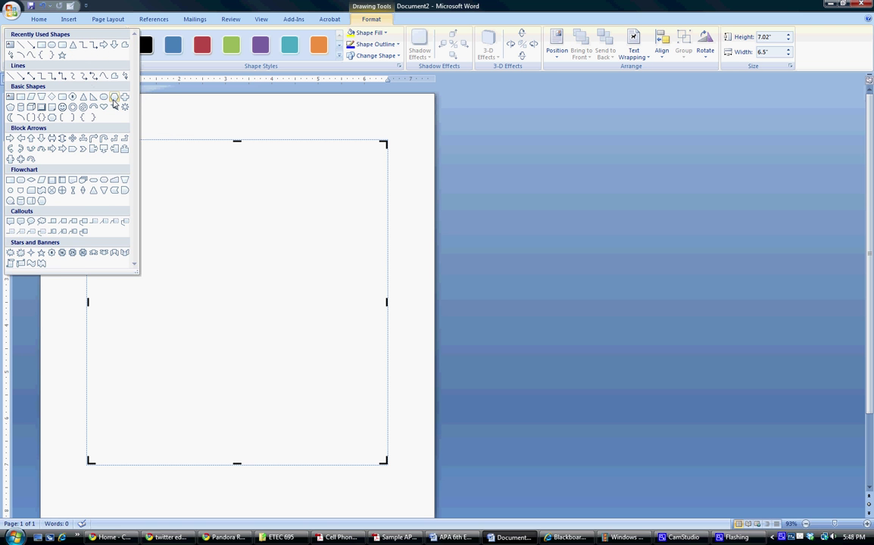
{"action": "left_click", "coordinate": [113, 98]}
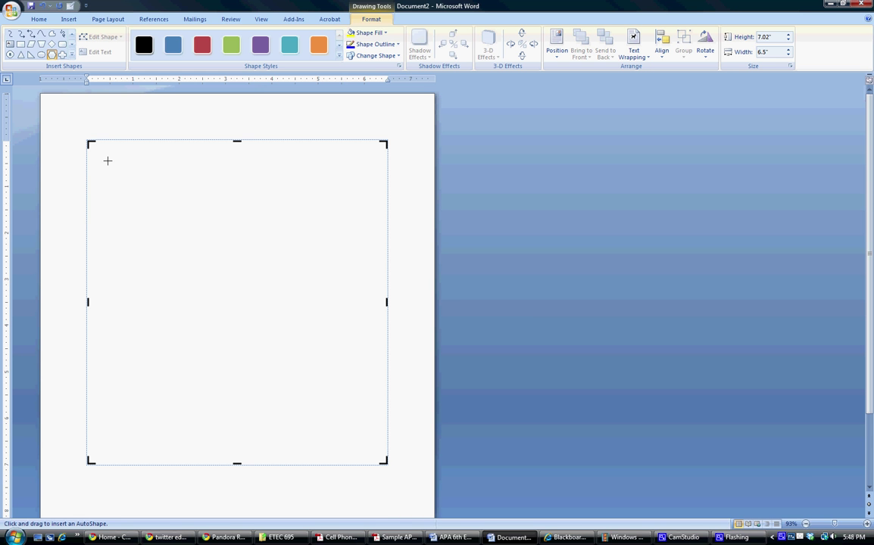
{"action": "left_click_drag", "start_coordinate": [107, 161], "coordinate": [167, 215]}
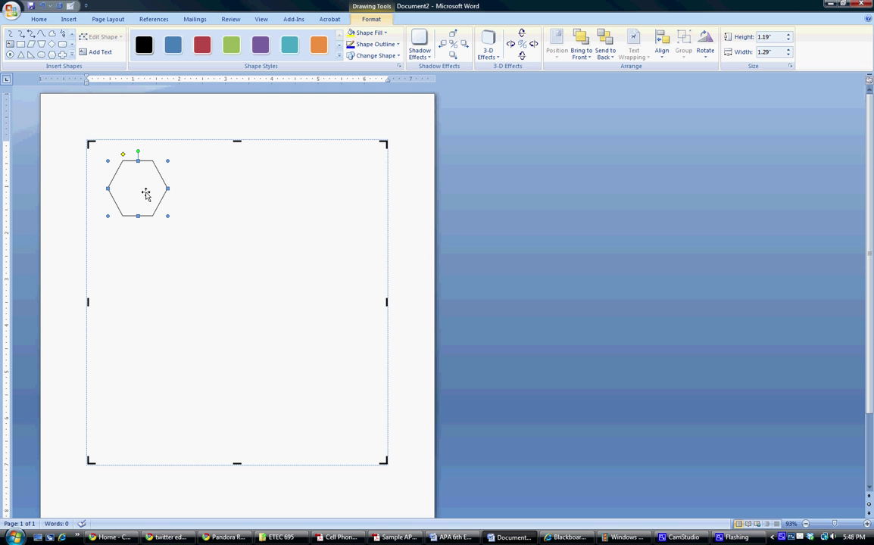
- Copy the hexagon and paste six duplicates of it into the drawing canvas
{"action": "right_click", "coordinate": [146, 194]}
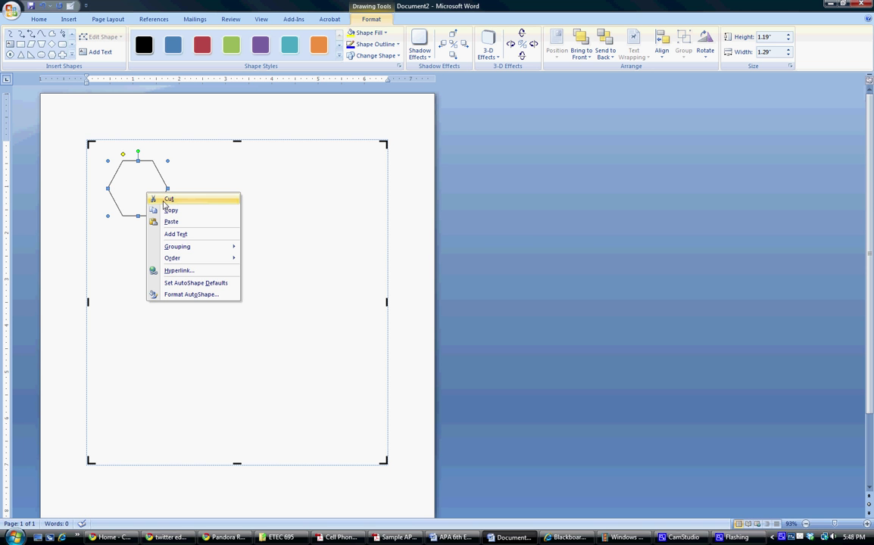
{"action": "left_click", "coordinate": [171, 213]}
{"action": "left_click", "coordinate": [173, 214]}
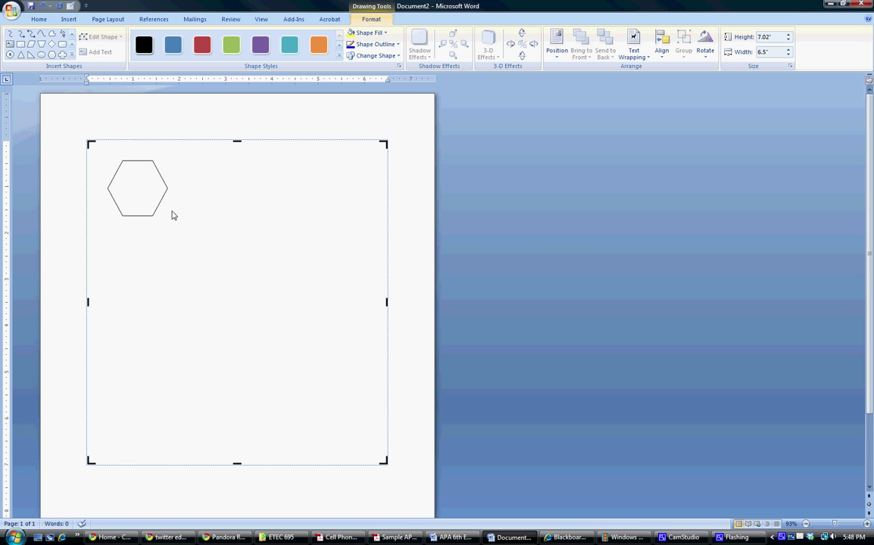
{"action": "right_click", "coordinate": [172, 213]}
{"action": "left_click", "coordinate": [196, 240]}
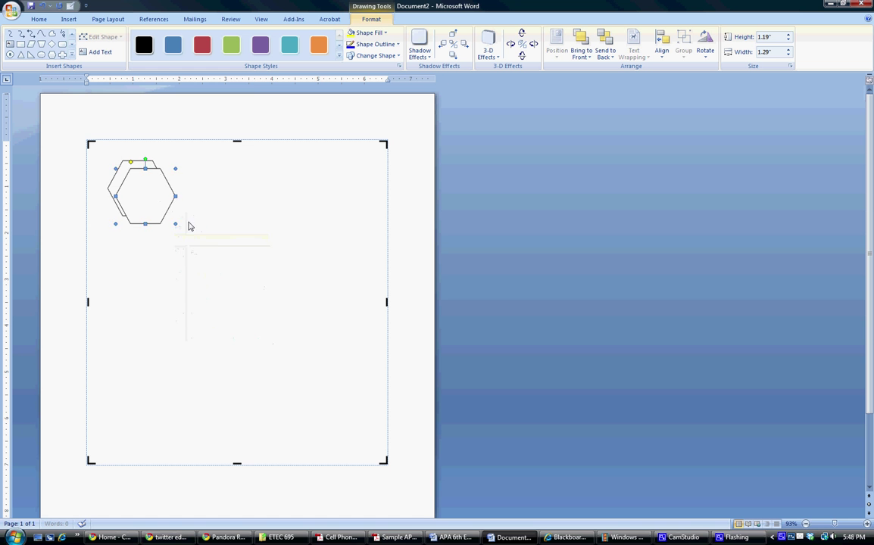
{"action": "right_click", "coordinate": [189, 222]}
{"action": "left_click", "coordinate": [207, 250]}
{"action": "right_click", "coordinate": [188, 227]}
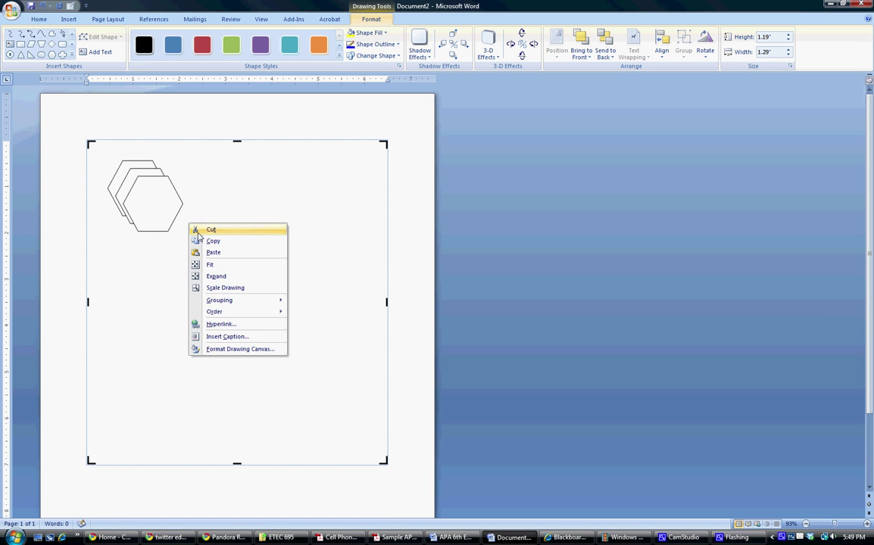
{"action": "left_click", "coordinate": [206, 252]}
{"action": "right_click", "coordinate": [199, 236]}
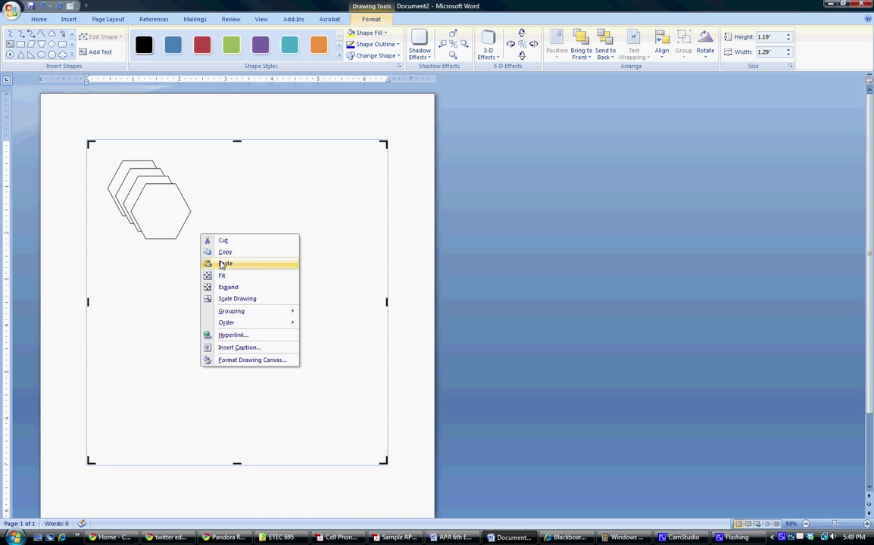
{"action": "left_click", "coordinate": [205, 263]}
{"action": "right_click", "coordinate": [204, 240]}
{"action": "left_click", "coordinate": [221, 265]}
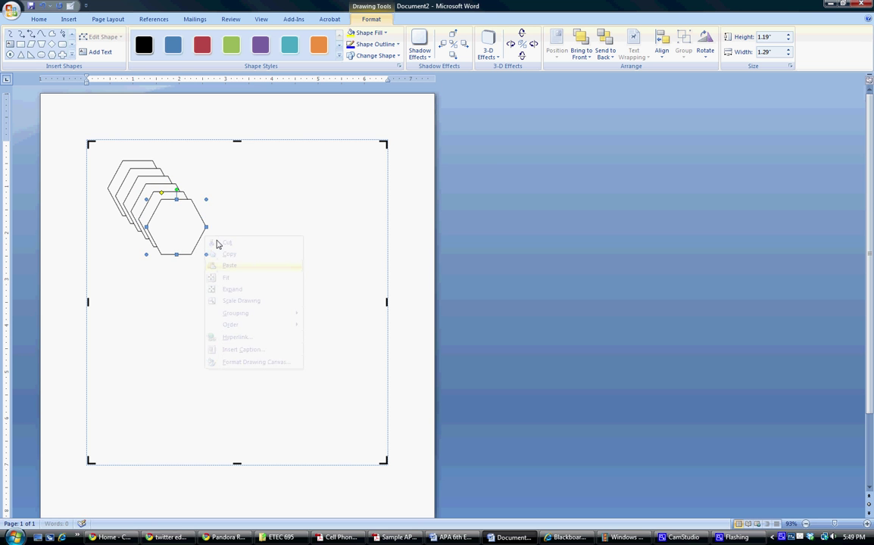
{"action": "right_click", "coordinate": [216, 239]}
{"action": "left_click", "coordinate": [234, 268]}
- Arrange the seven hexagons edge to edge in the canvas's upper part as an interlocking honeycomb pattern
{"action": "left_click_drag", "start_coordinate": [196, 240], "coordinate": [315, 200]}
{"action": "left_click_drag", "start_coordinate": [177, 221], "coordinate": [282, 160]}
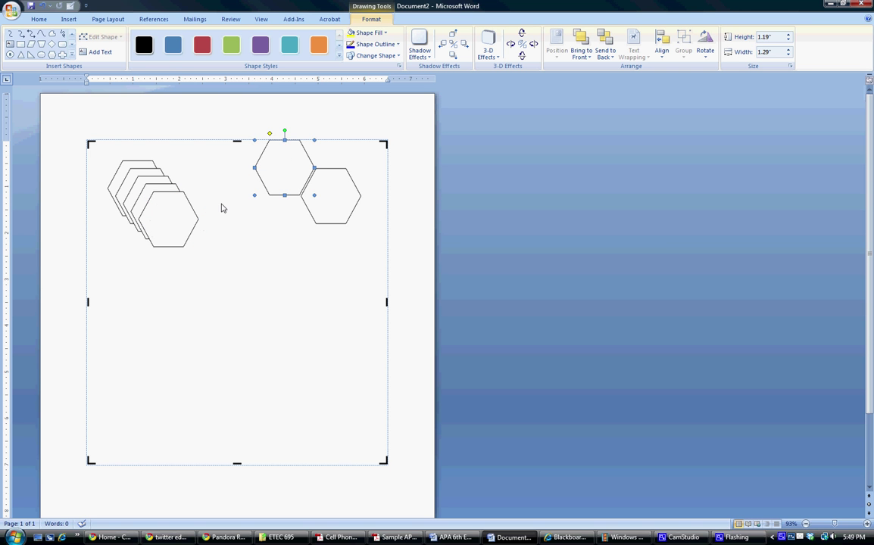
{"action": "left_click_drag", "start_coordinate": [175, 215], "coordinate": [254, 187]}
{"action": "left_click_drag", "start_coordinate": [159, 196], "coordinate": [246, 246]}
{"action": "left_click_drag", "start_coordinate": [152, 195], "coordinate": [198, 176]}
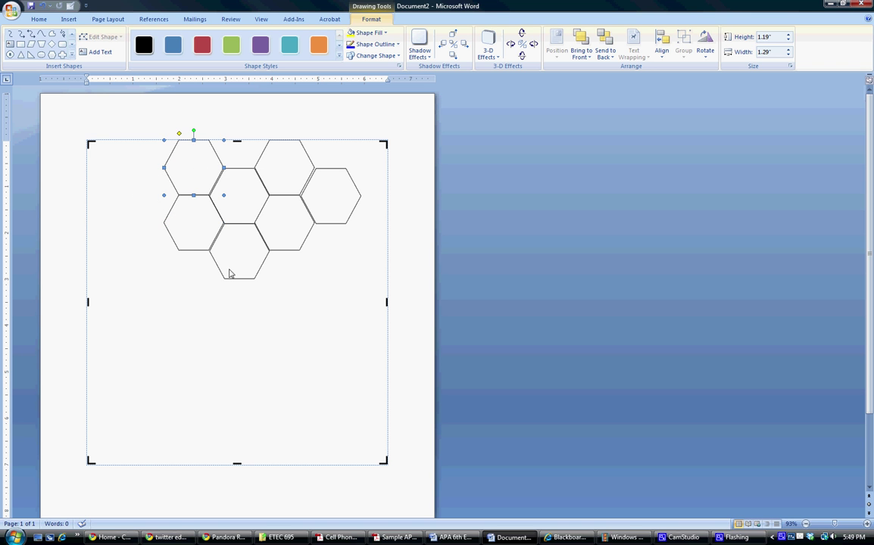
{"action": "left_click", "coordinate": [278, 274]}
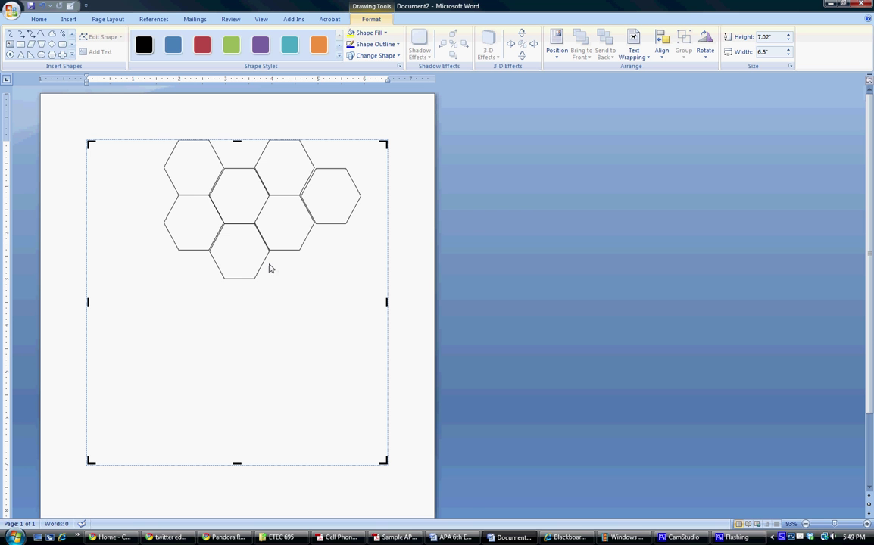
- Fill the two uppermost hexagons and the lowest hexagon with light purple
{"action": "left_click", "coordinate": [194, 175]}
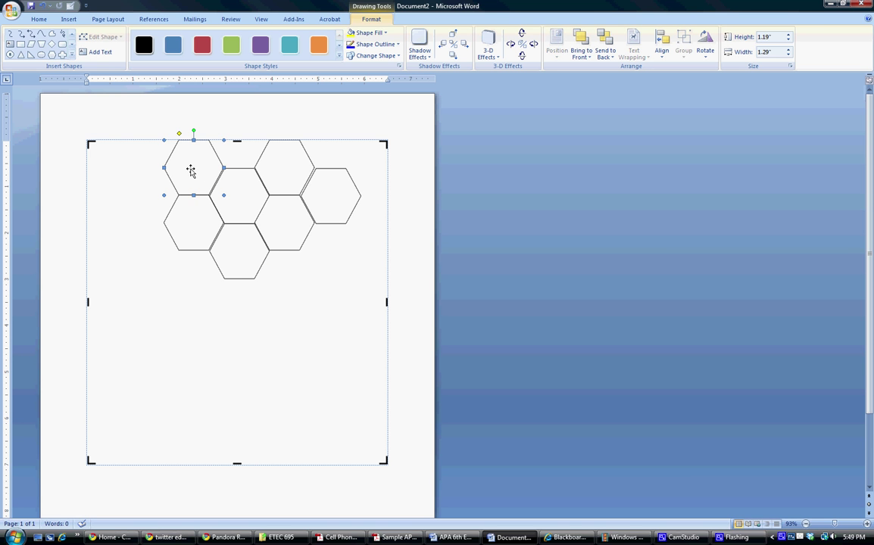
{"action": "left_click", "coordinate": [385, 33]}
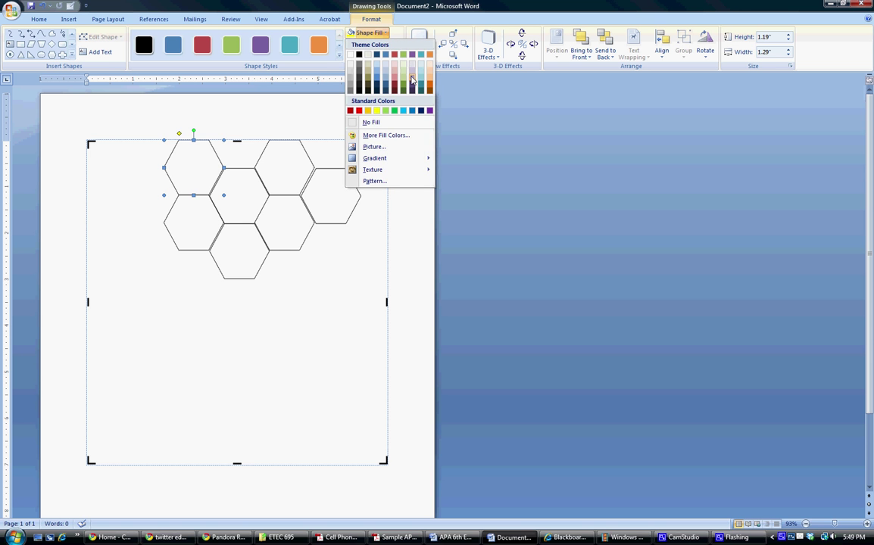
{"action": "left_click", "coordinate": [412, 74]}
{"action": "left_click", "coordinate": [287, 170]}
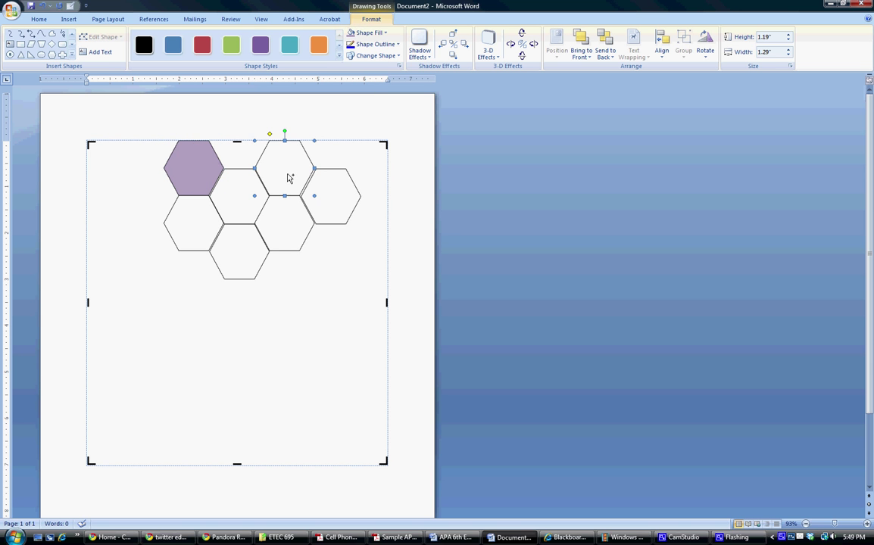
{"action": "left_click", "coordinate": [255, 246], "text": "shift"}
{"action": "left_click", "coordinate": [352, 34]}
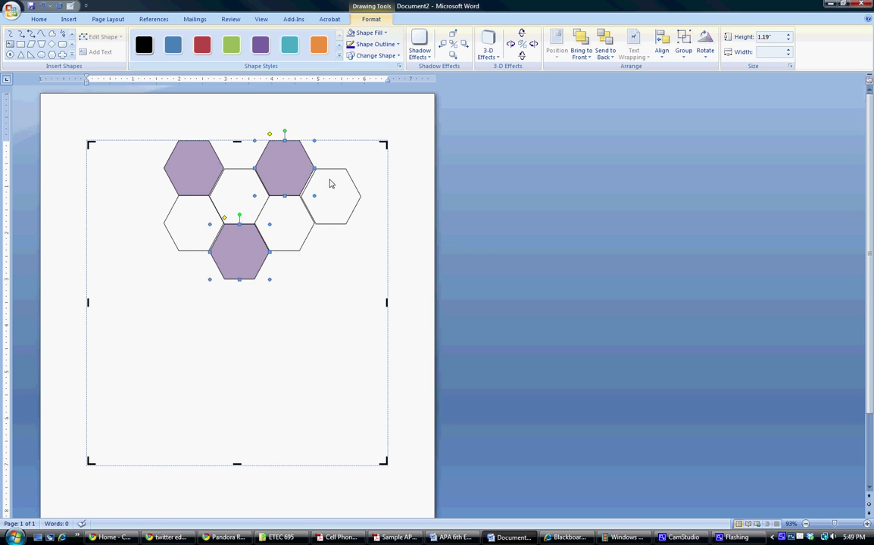
- Fill the four remaining unfilled hexagons with light blue
{"action": "left_click", "coordinate": [195, 219]}
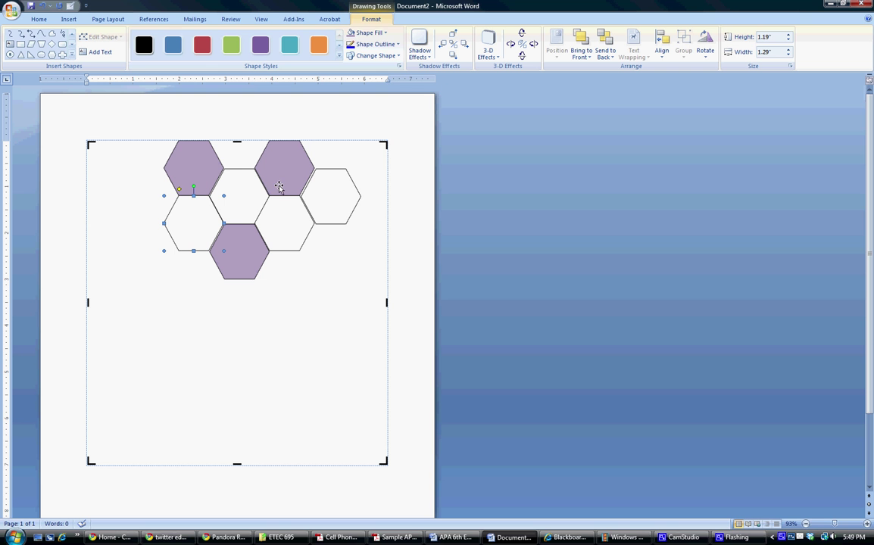
{"action": "left_click", "coordinate": [382, 34]}
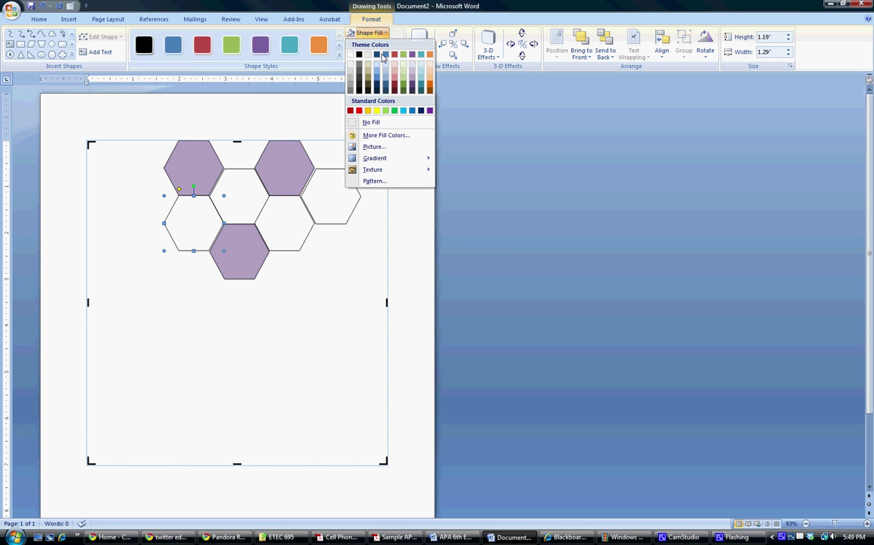
{"action": "left_click", "coordinate": [380, 73]}
{"action": "left_click", "coordinate": [241, 203]}
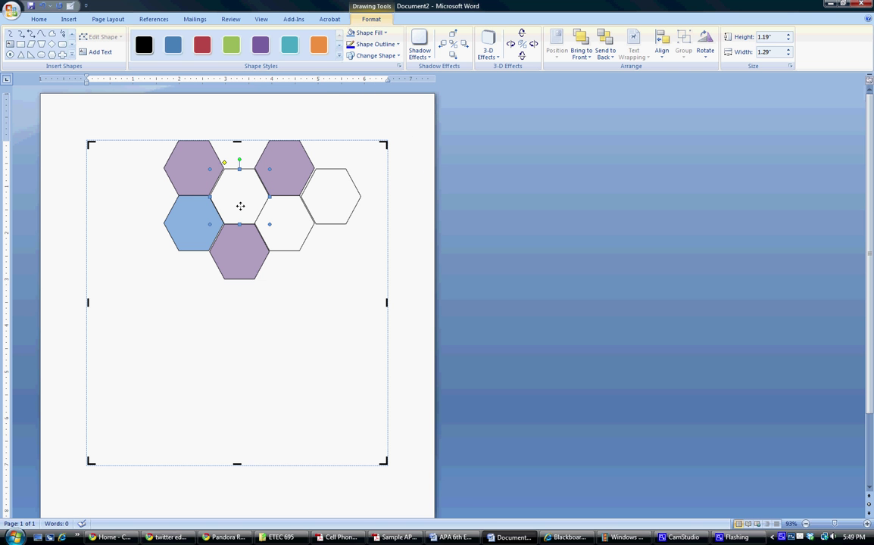
{"action": "left_click", "coordinate": [370, 33]}
{"action": "left_click", "coordinate": [288, 208]}
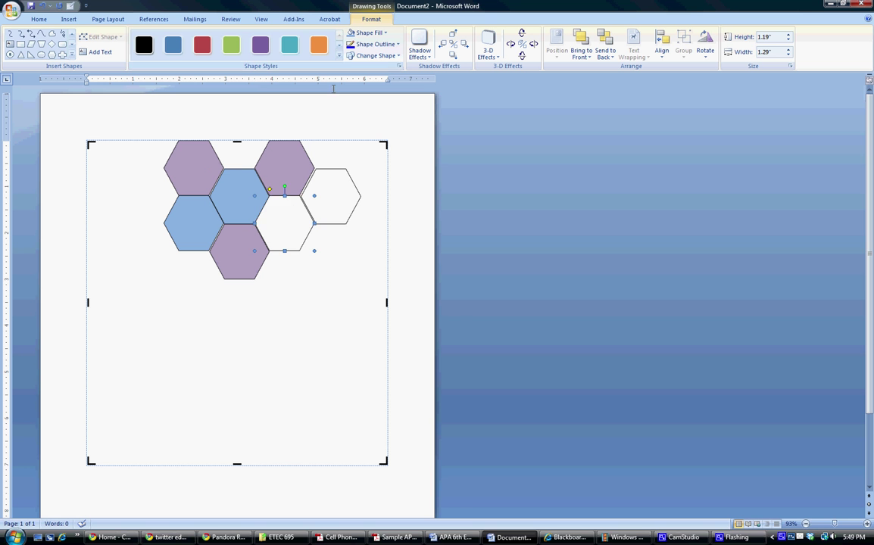
{"action": "left_click", "coordinate": [369, 34]}
{"action": "left_click", "coordinate": [331, 173]}
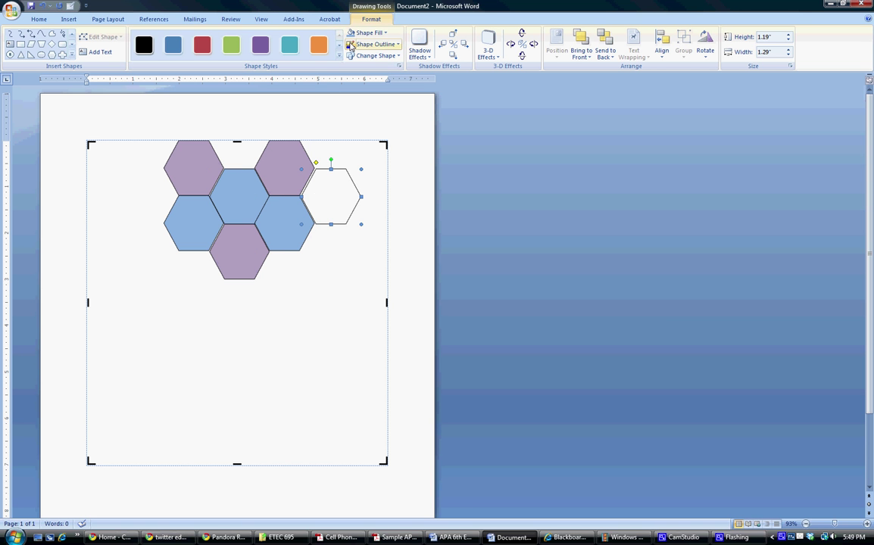
{"action": "left_click", "coordinate": [370, 33]}
- Shorten the drawing canvas to end just below the honeycomb pattern and leave the canvas
{"action": "left_click", "coordinate": [320, 306]}
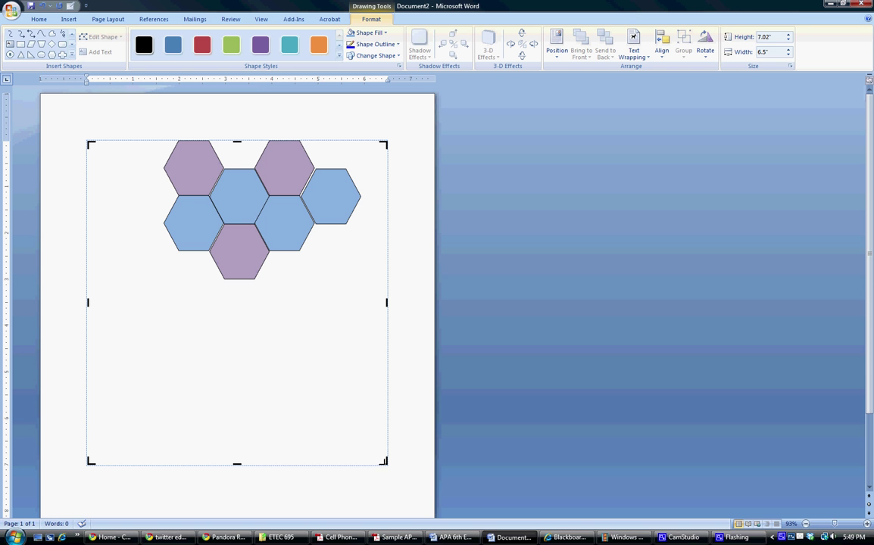
{"action": "left_click_drag", "start_coordinate": [384, 461], "coordinate": [386, 312]}
{"action": "left_click", "coordinate": [310, 376]}
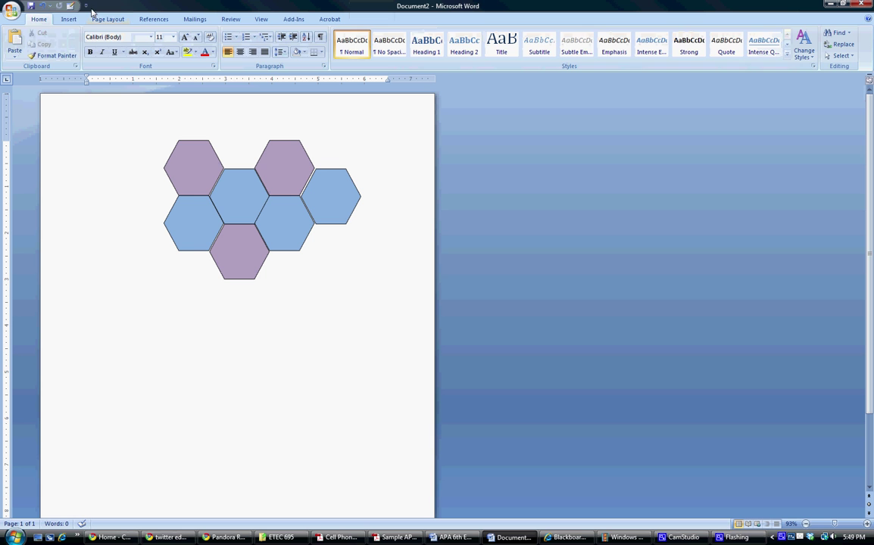
- Insert a second drawing canvas on the page above the hexagon pattern
{"action": "left_click", "coordinate": [68, 19]}
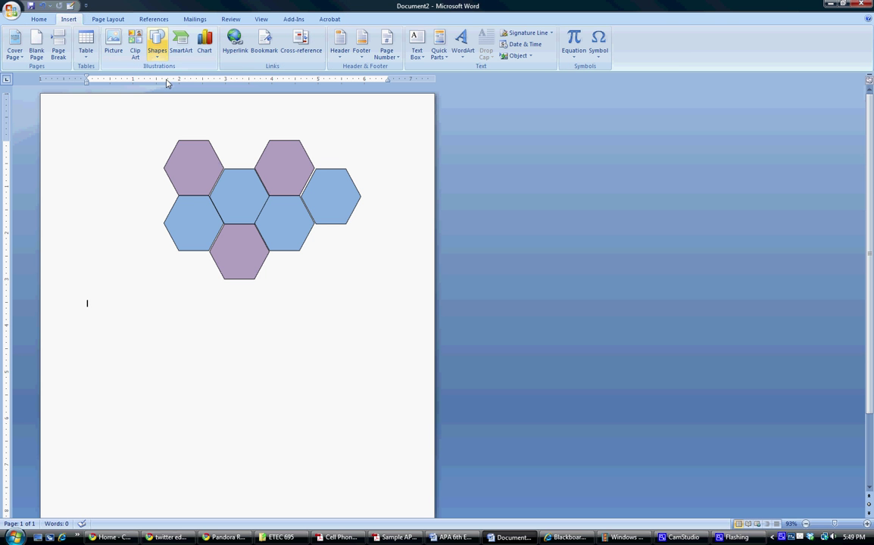
{"action": "left_click", "coordinate": [157, 45]}
{"action": "left_click", "coordinate": [198, 309]}
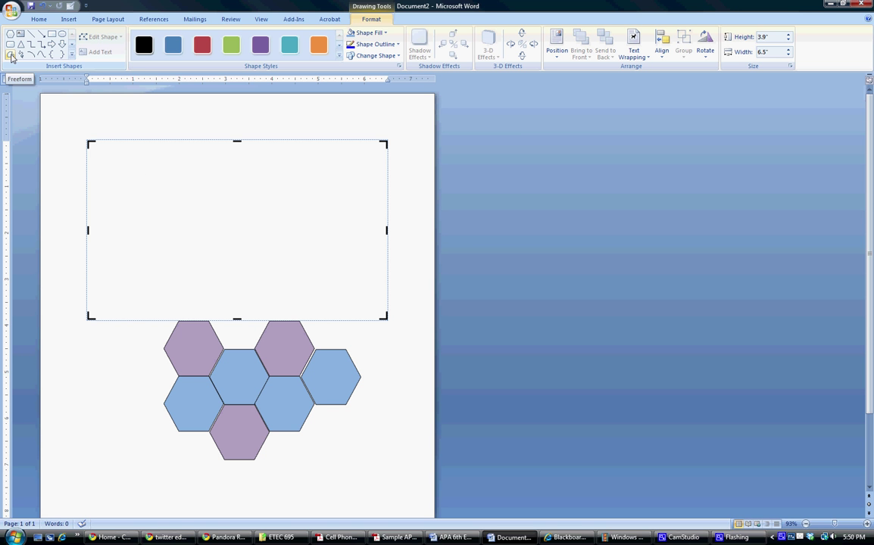
- Draw an open freeform zigzag line with three segments, about 1.33" high and 0.46" wide, near the new canvas's left edge
{"action": "left_click", "coordinate": [11, 55]}
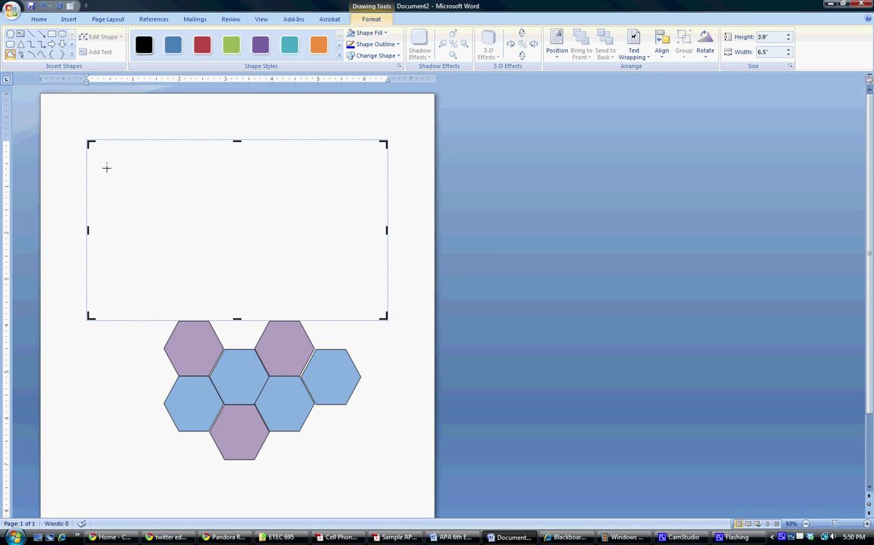
{"action": "left_click_drag", "start_coordinate": [106, 161], "coordinate": [106, 193]}
{"action": "left_click", "coordinate": [106, 193]}
{"action": "left_click", "coordinate": [127, 209]}
{"action": "double_click", "coordinate": [122, 223]}
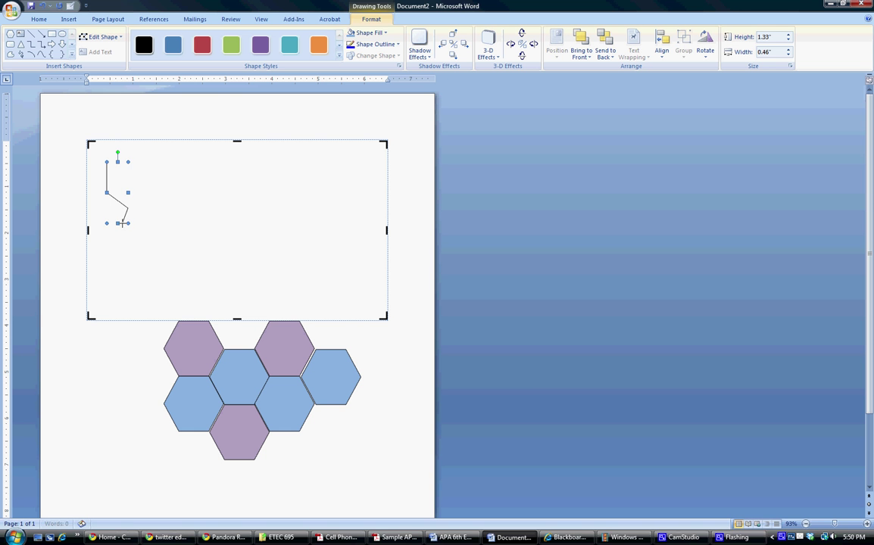
- Duplicate the canvas containing the zigzag line, and move the line in the upper canvas about 1.4" to the right
{"action": "right_click", "coordinate": [122, 184]}
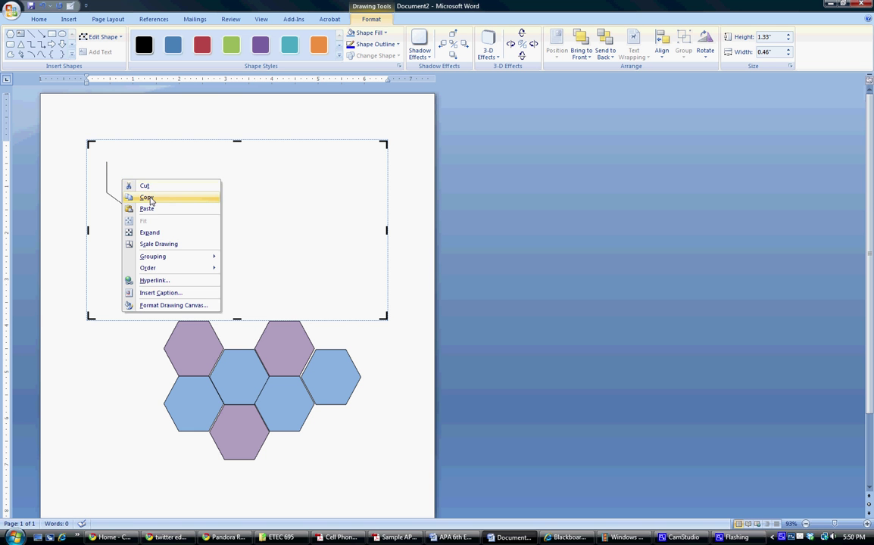
{"action": "left_click", "coordinate": [150, 198]}
{"action": "right_click", "coordinate": [163, 180]}
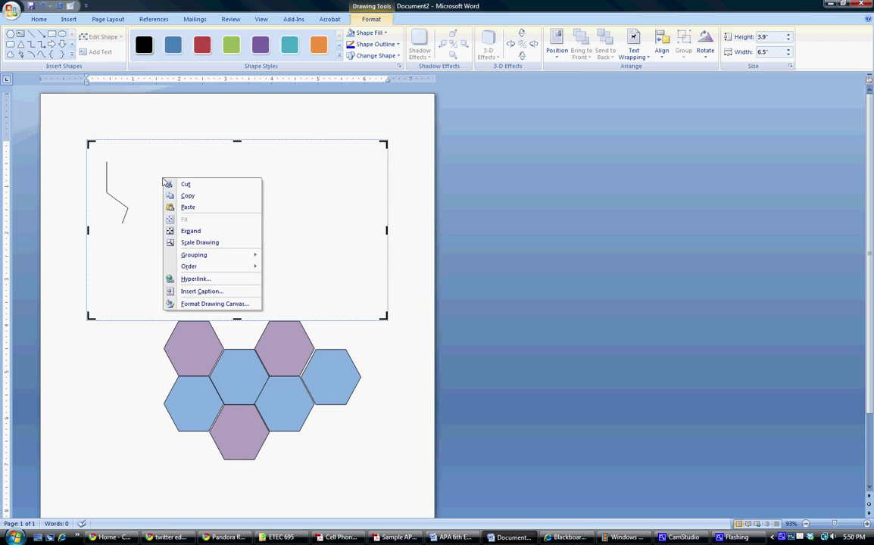
{"action": "left_click", "coordinate": [188, 208]}
{"action": "left_click", "coordinate": [106, 349]}
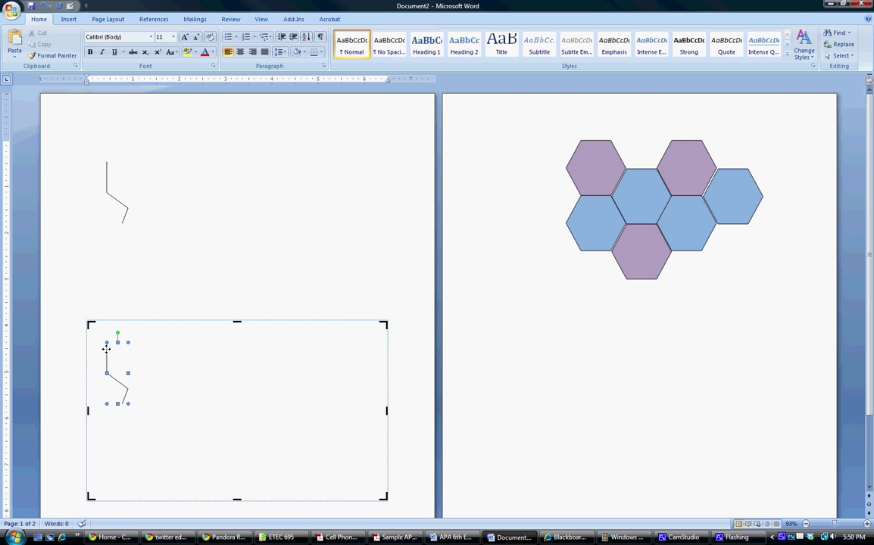
{"action": "mouse_move", "coordinate": [118, 200]}
{"action": "left_mouse_down"}
{"action": "mouse_move", "coordinate": [169, 323]}
{"action": "mouse_move", "coordinate": [168, 199]}
{"action": "mouse_move", "coordinate": [182, 199]}
{"action": "left_mouse_up"}
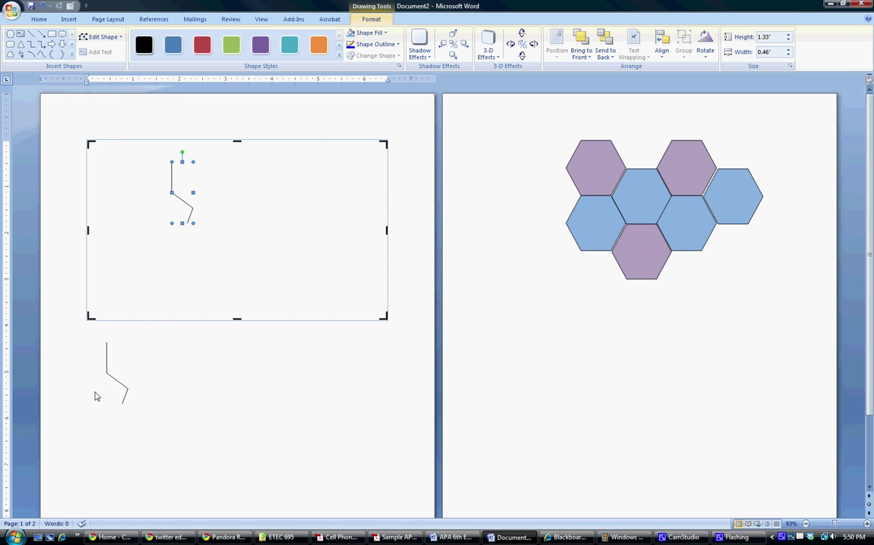
- Delete the duplicate zigzag line together with its lower drawing canvas
{"action": "left_click", "coordinate": [113, 377]}
{"action": "key", "text": "Delete"}
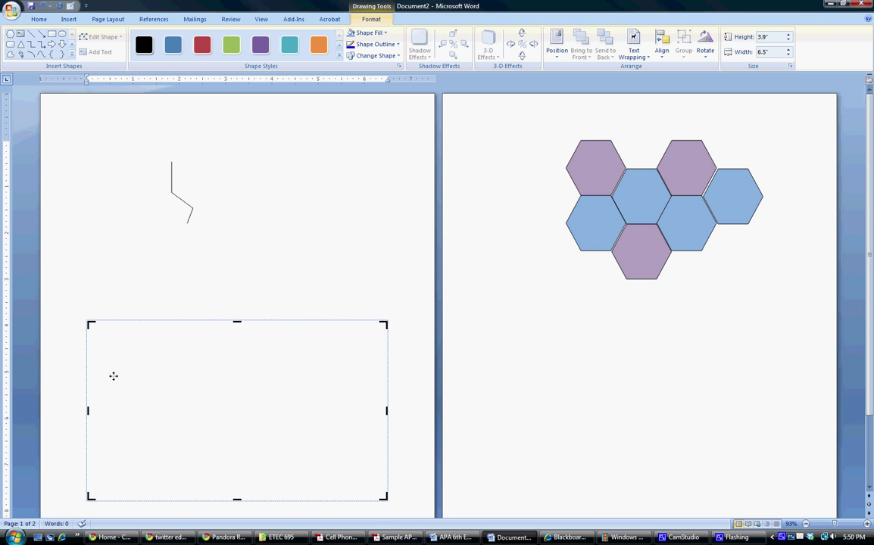
{"action": "key", "text": "Delete"}
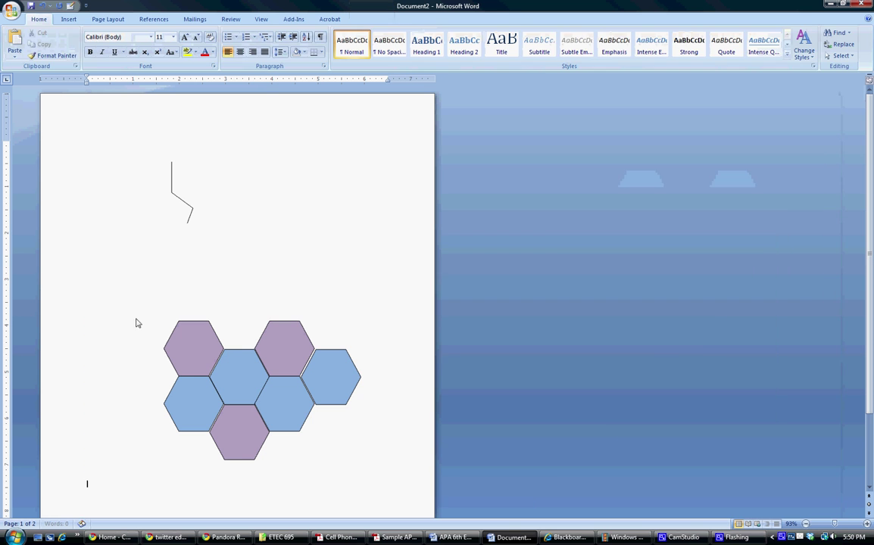
- Copy the remaining zigzag line within its canvas and place the duplicate level with it, about 1.54" to the right
{"action": "left_click", "coordinate": [182, 198]}
{"action": "right_click", "coordinate": [181, 198]}
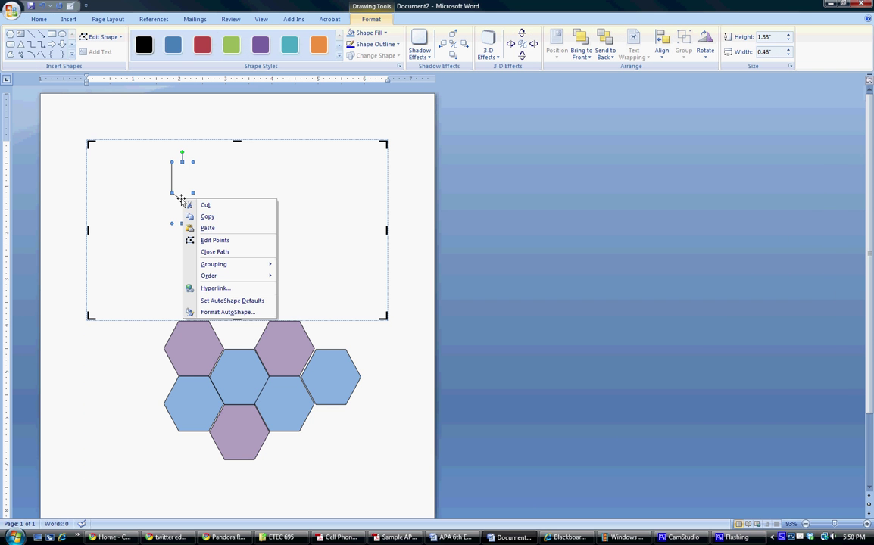
{"action": "left_click", "coordinate": [221, 201]}
{"action": "right_click", "coordinate": [223, 200]}
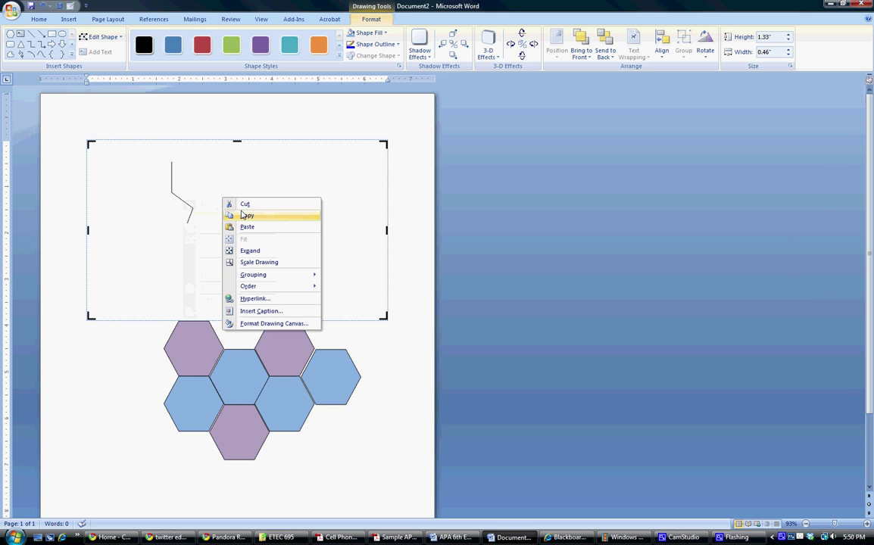
{"action": "left_click", "coordinate": [242, 227]}
{"action": "left_click_drag", "start_coordinate": [183, 191], "coordinate": [241, 173]}
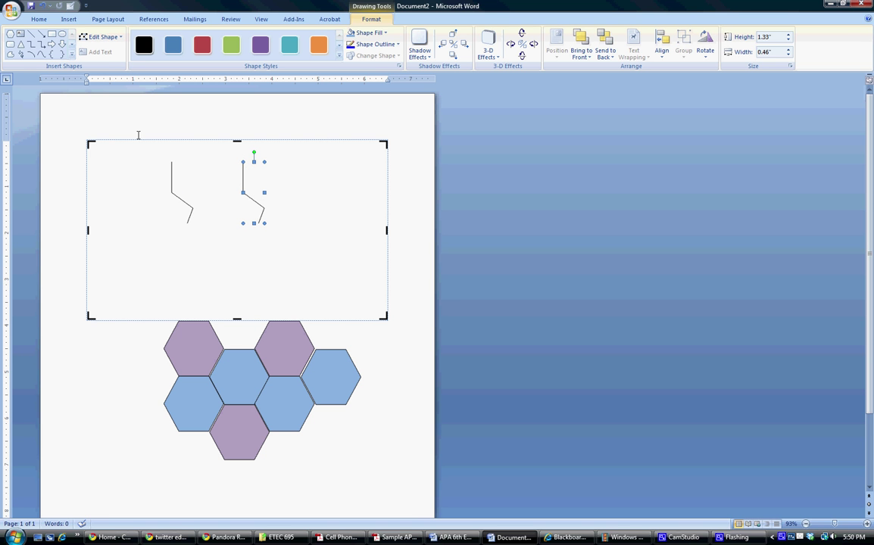
{"action": "left_click", "coordinate": [10, 56]}
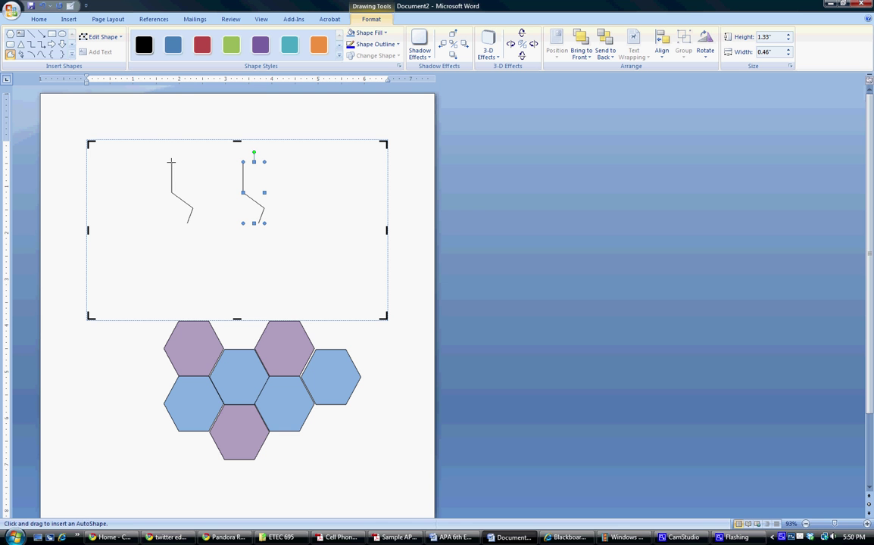
{"action": "left_click_drag", "start_coordinate": [172, 162], "coordinate": [192, 163]}
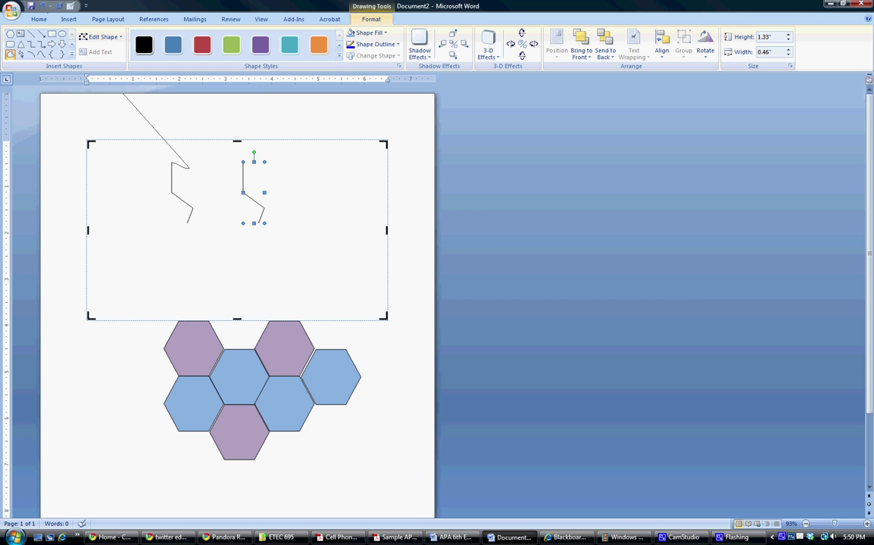
{"action": "key", "text": "Escape"}
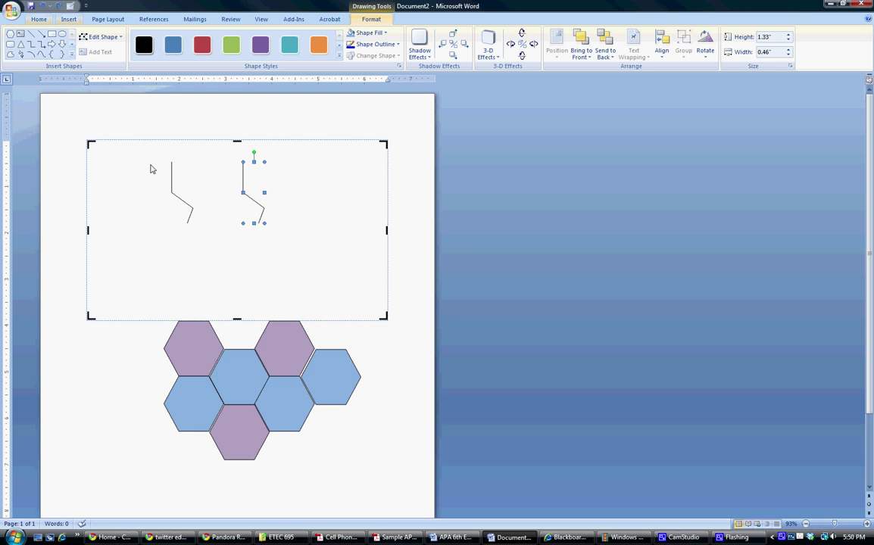
- Draw a V-shaped freeform line about 0.35" high and 1.54" wide joining the upper ends of the two zigzag lines
{"action": "left_click", "coordinate": [10, 55]}
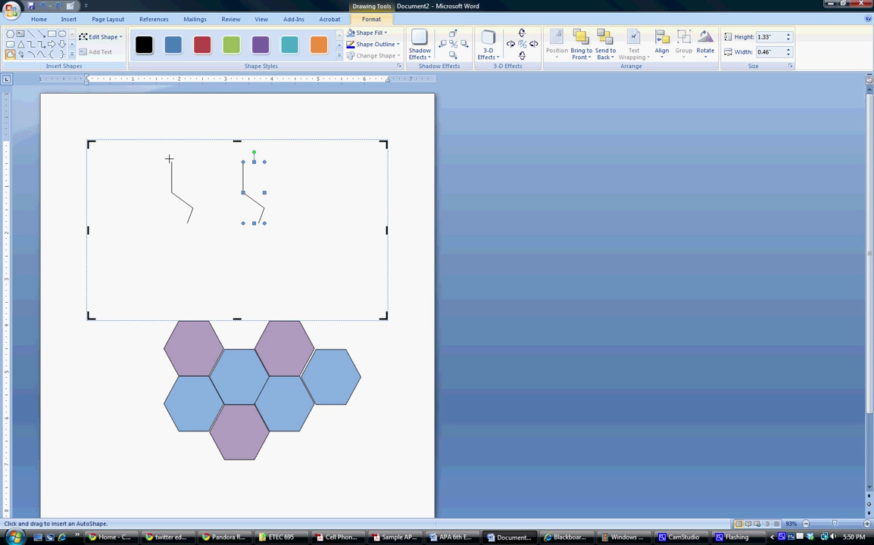
{"action": "left_click", "coordinate": [171, 161]}
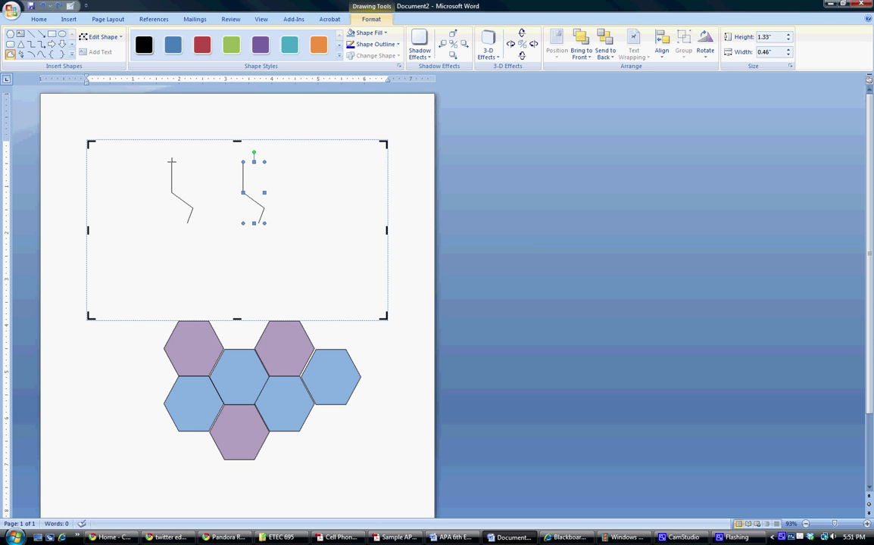
{"action": "left_click", "coordinate": [210, 178]}
{"action": "double_click", "coordinate": [242, 161]}
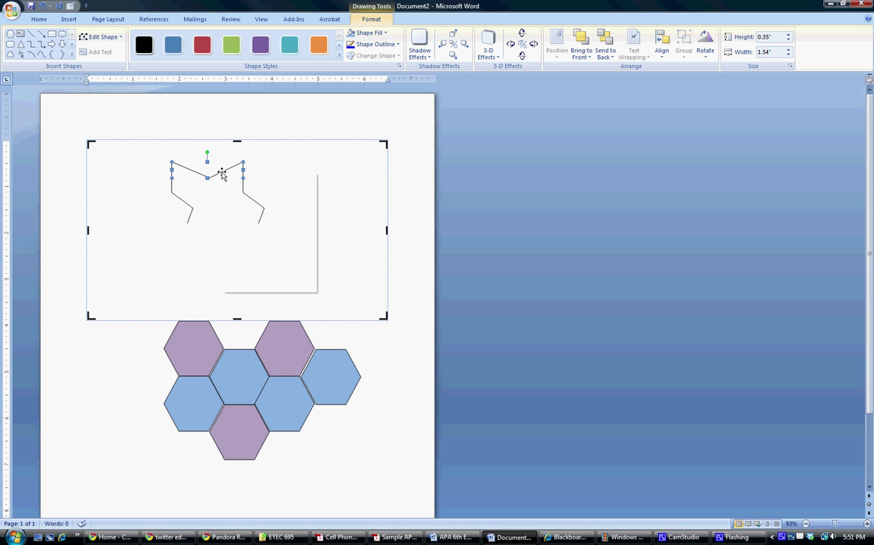
- Duplicate the V-shaped line and fit the copy between the lower ends of the two zigzag lines to complete the outline
{"action": "right_click", "coordinate": [222, 174]}
{"action": "left_click", "coordinate": [236, 188]}
{"action": "right_click", "coordinate": [210, 221]}
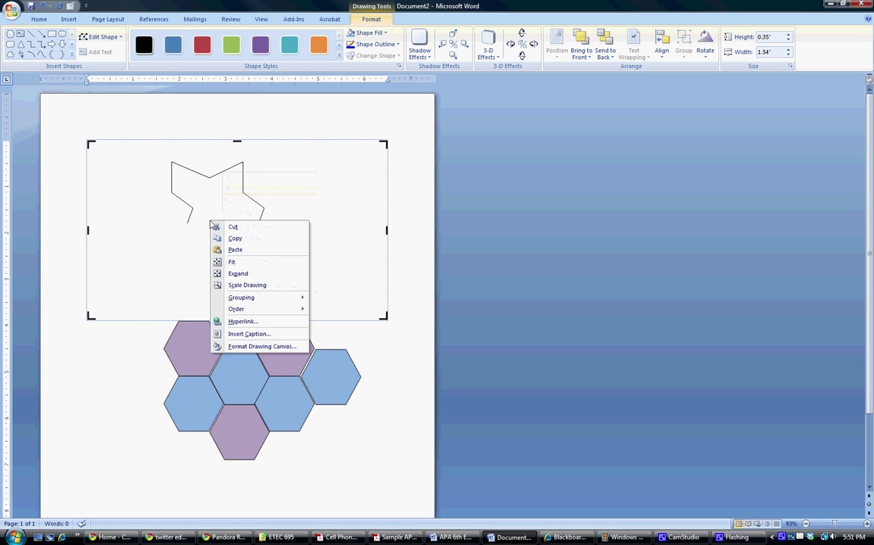
{"action": "left_click", "coordinate": [234, 249]}
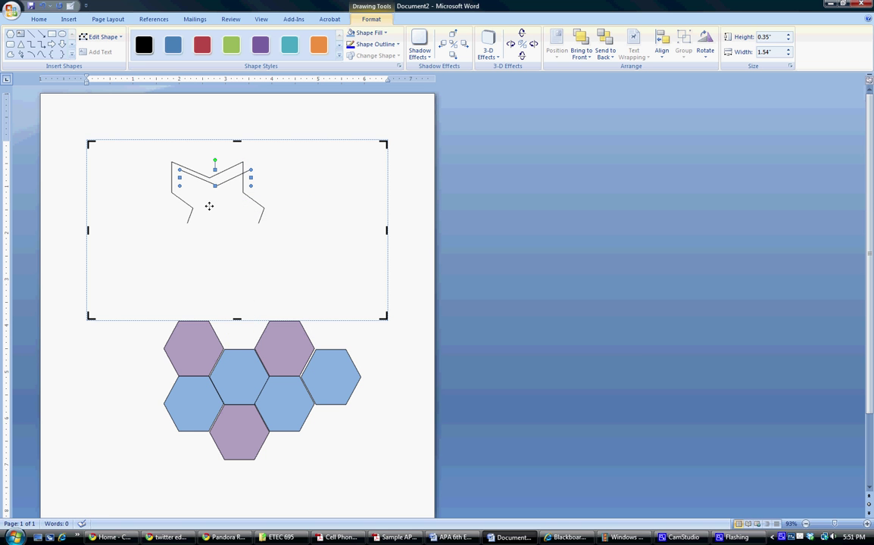
{"action": "left_click_drag", "start_coordinate": [209, 206], "coordinate": [220, 235]}
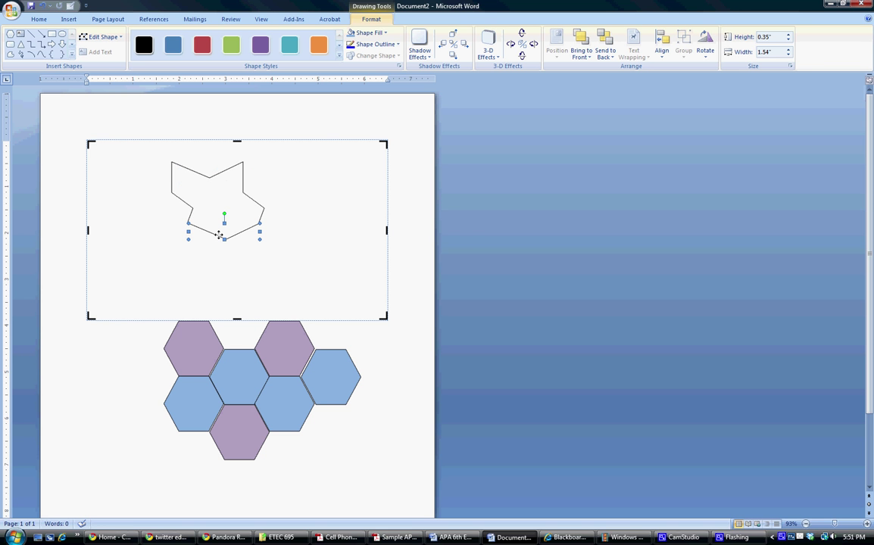
{"action": "left_click", "coordinate": [304, 245]}
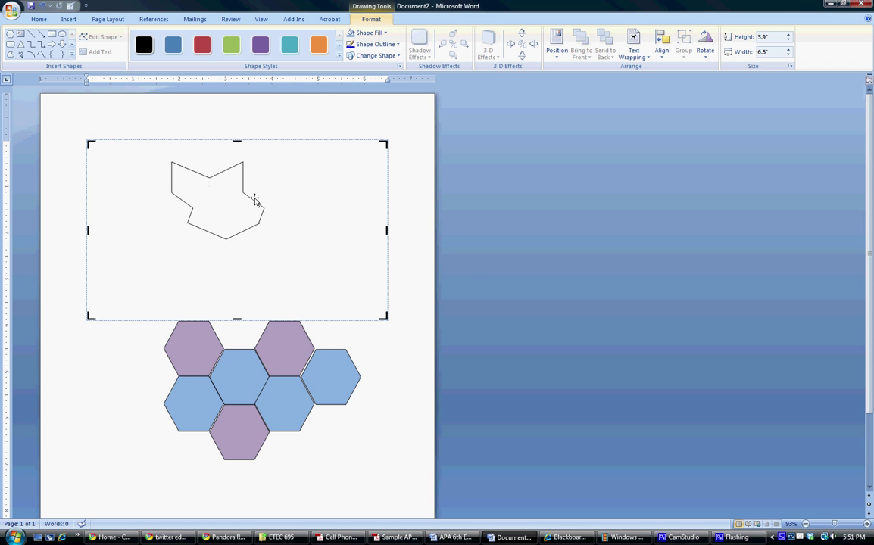
- Trace the whole outline with one closed freeform shape about 1.67" high and 2" wide
{"action": "left_click", "coordinate": [241, 232]}
{"action": "left_click", "coordinate": [286, 249]}
{"action": "left_click", "coordinate": [11, 56]}
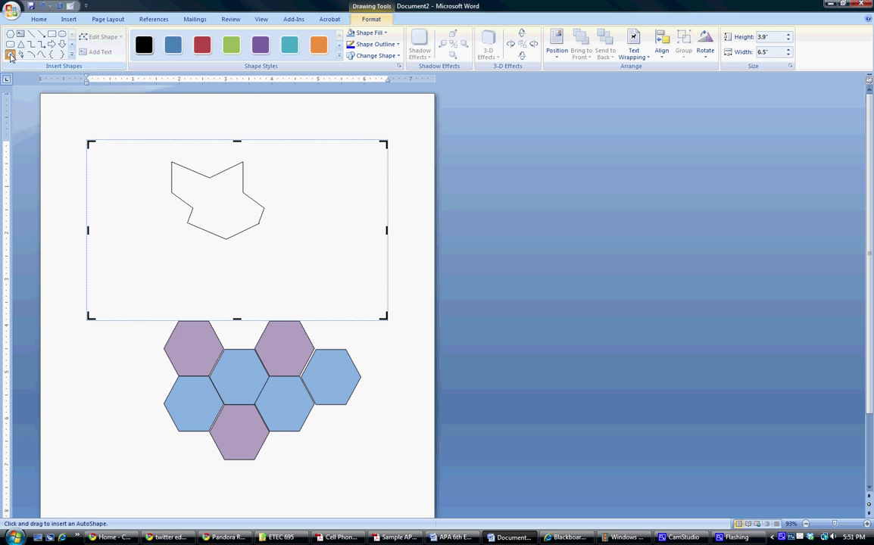
{"action": "left_click", "coordinate": [171, 161]}
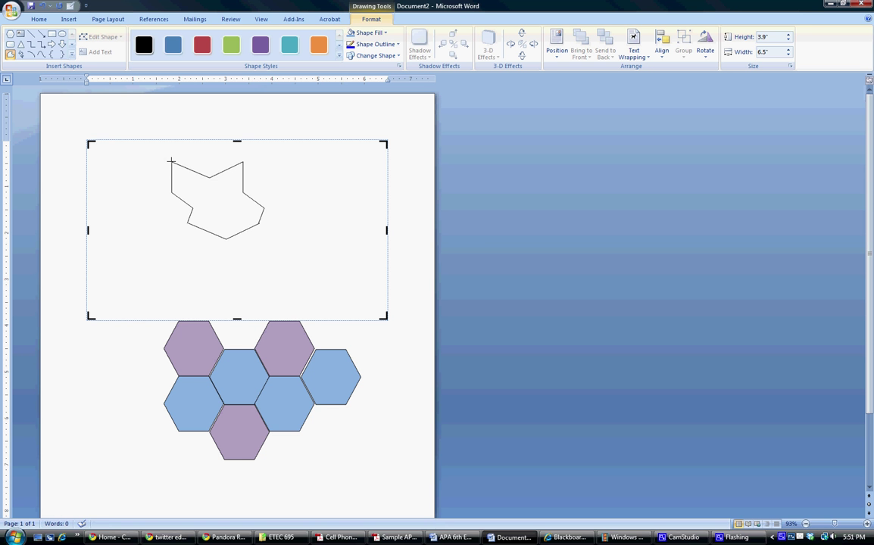
{"action": "left_click", "coordinate": [210, 176]}
{"action": "mouse_move", "coordinate": [260, 216]}
{"action": "left_mouse_down"}
{"action": "mouse_move", "coordinate": [227, 237]}
{"action": "mouse_move", "coordinate": [188, 223]}
{"action": "left_mouse_up"}
{"action": "mouse_move", "coordinate": [192, 208]}
{"action": "left_mouse_down"}
{"action": "mouse_move", "coordinate": [170, 192]}
{"action": "mouse_move", "coordinate": [171, 163]}
{"action": "left_mouse_up"}
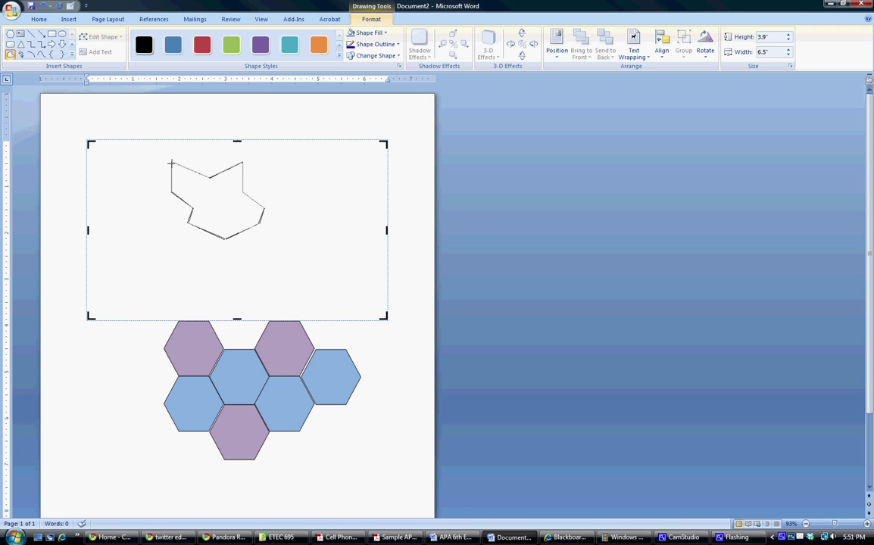
{"action": "left_click", "coordinate": [171, 162]}
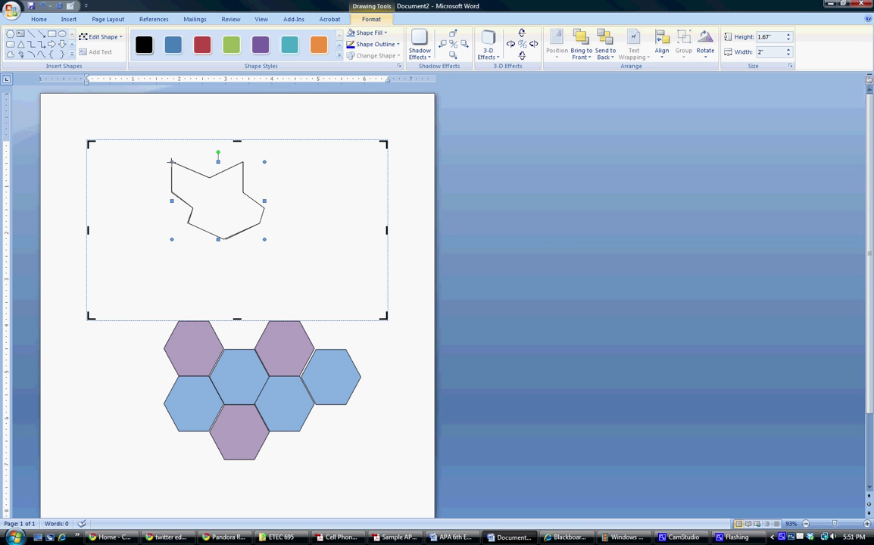
- Copy the closed freeform tile and paste five duplicates into the canvas
{"action": "right_click", "coordinate": [227, 169]}
{"action": "left_click", "coordinate": [227, 179]}
{"action": "left_click", "coordinate": [227, 178]}
{"action": "right_click", "coordinate": [241, 181]}
{"action": "left_click", "coordinate": [266, 199]}
{"action": "right_click", "coordinate": [282, 195]}
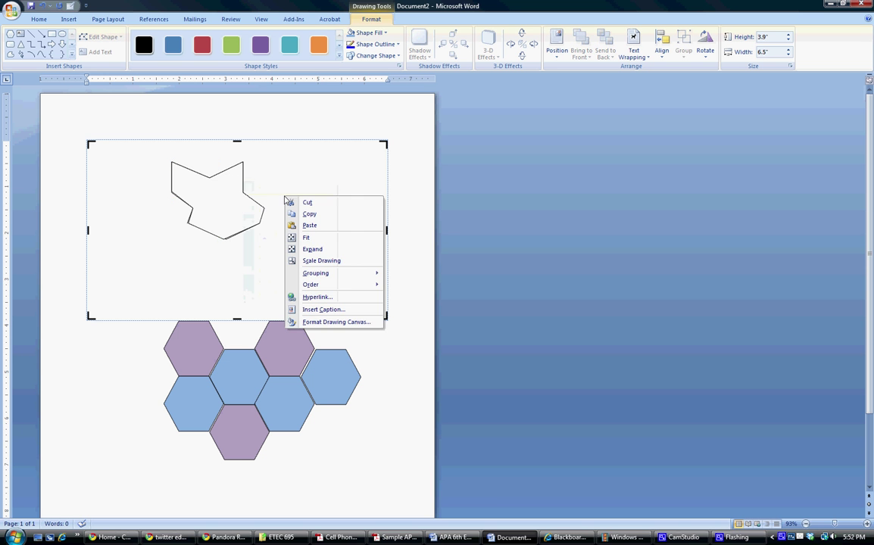
{"action": "left_click", "coordinate": [299, 225]}
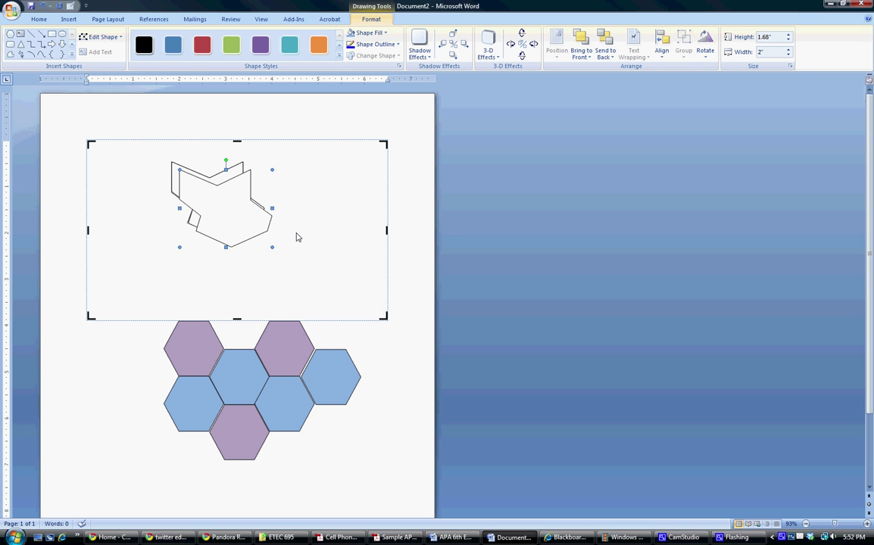
{"action": "right_click", "coordinate": [296, 232]}
{"action": "left_click", "coordinate": [320, 261]}
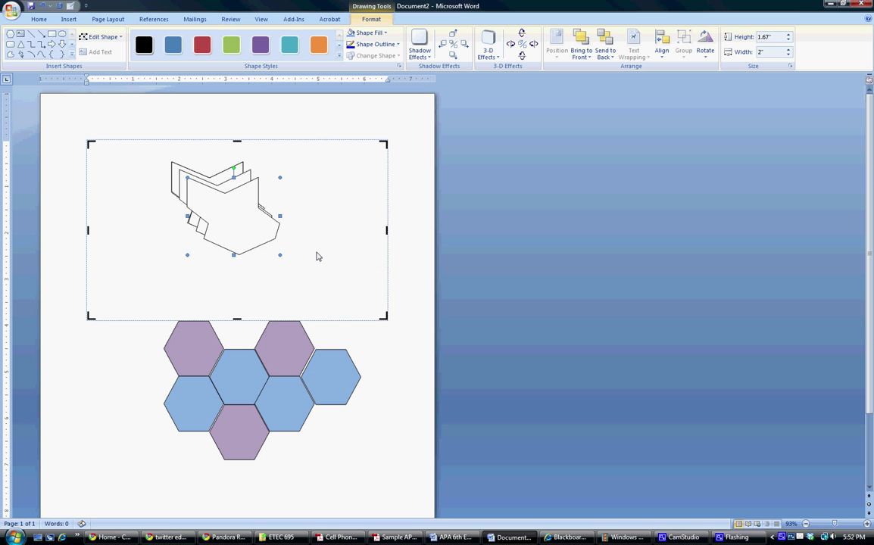
{"action": "key", "text": "ctrl+v"}
{"action": "key", "text": "ctrl+v"}
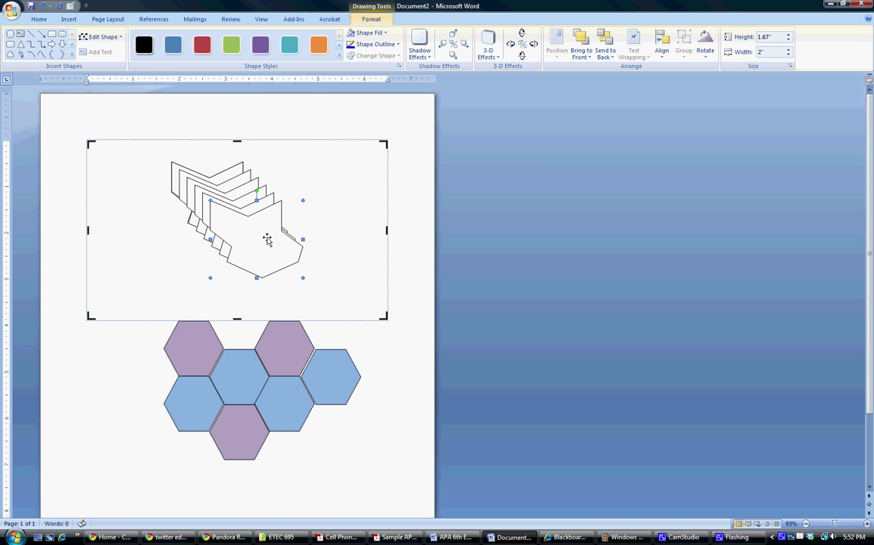
- Spread the tiles over two rows, interlocking four of them at the canvas's right side and placing two on the left
{"action": "left_click_drag", "start_coordinate": [267, 237], "coordinate": [277, 258]}
{"action": "left_click_drag", "start_coordinate": [227, 198], "coordinate": [167, 265]}
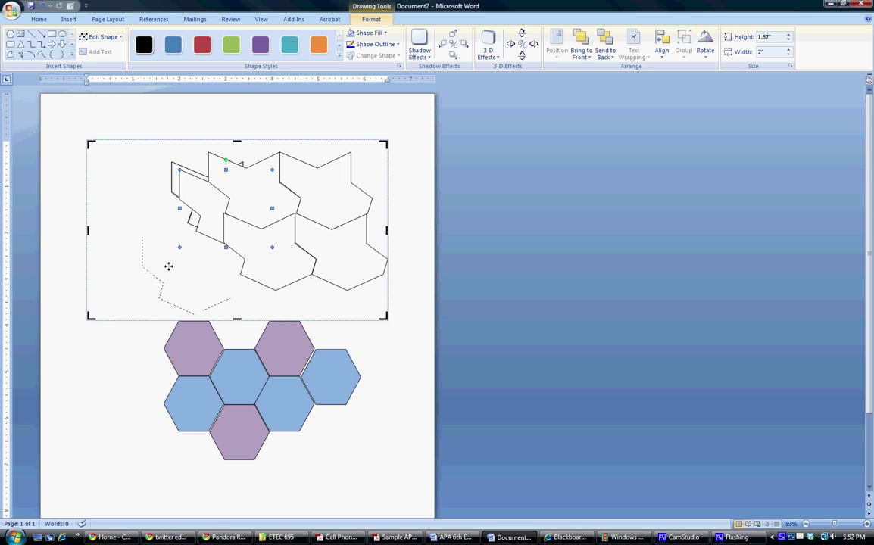
{"action": "left_click_drag", "start_coordinate": [190, 189], "coordinate": [154, 177]}
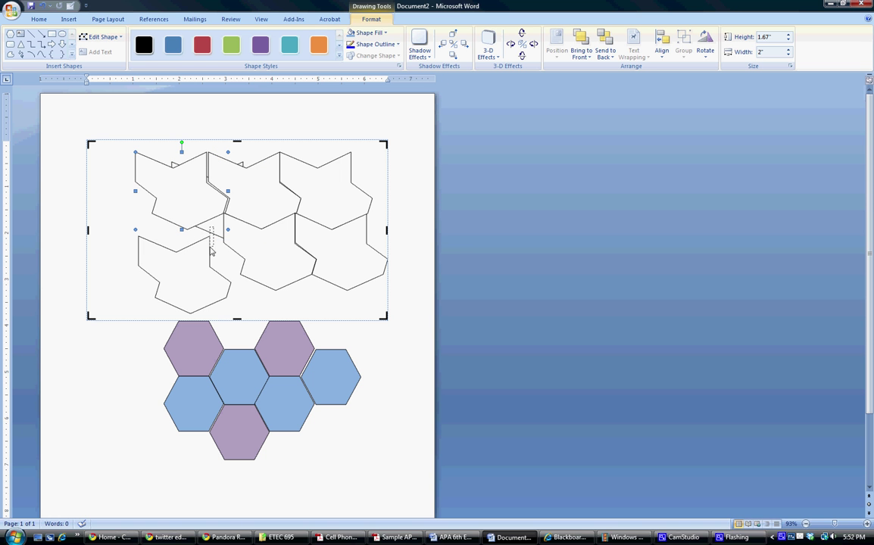
- Move the upper-left tile aside and delete the leftover zigzag and V-shaped construction lines
{"action": "left_click", "coordinate": [194, 207]}
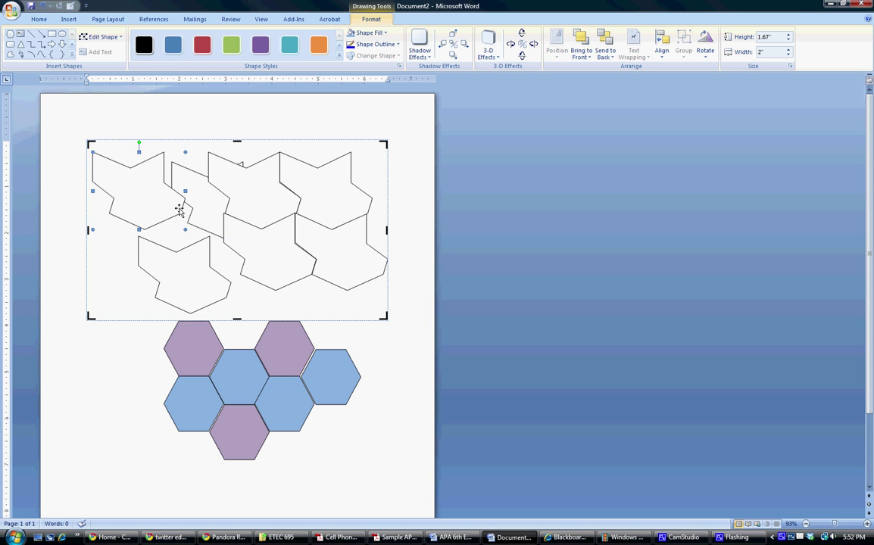
{"action": "left_click", "coordinate": [170, 161]}
{"action": "left_click", "coordinate": [194, 215]}
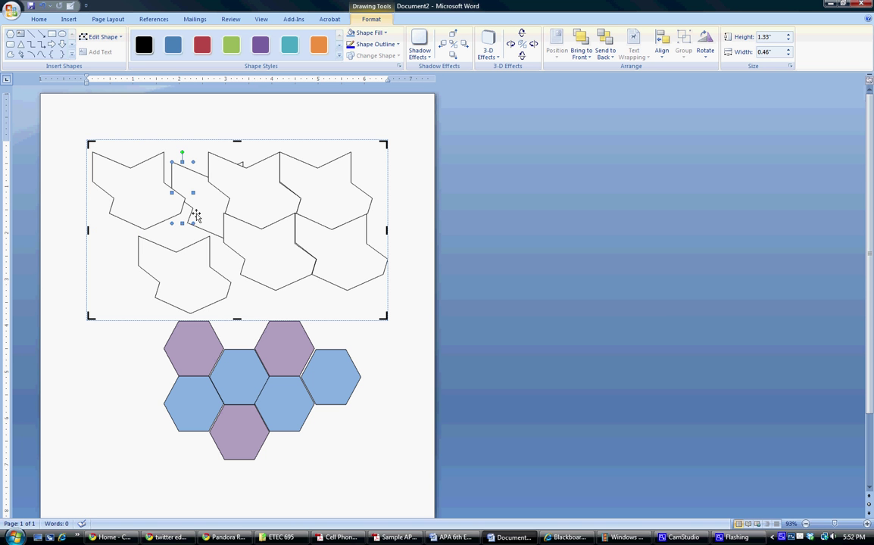
{"action": "key", "text": "Delete"}
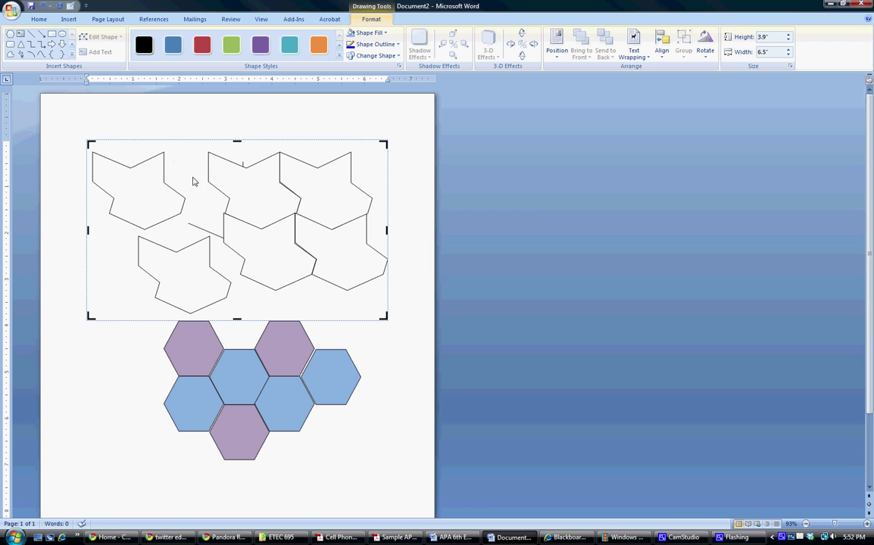
{"action": "left_click", "coordinate": [243, 162]}
- Fit the two left tiles against their neighbours to complete two interlocking rows of three
{"action": "left_click_drag", "start_coordinate": [161, 191], "coordinate": [205, 190]}
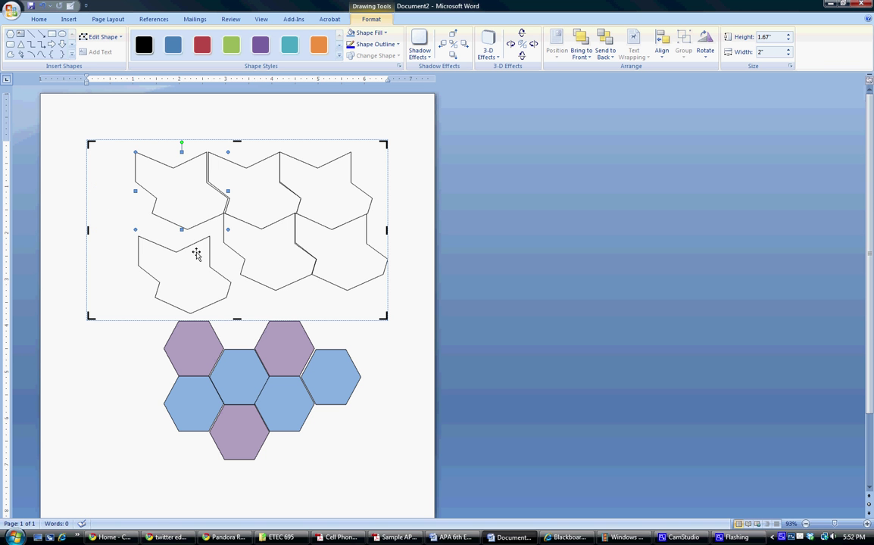
{"action": "left_click_drag", "start_coordinate": [196, 254], "coordinate": [224, 228]}
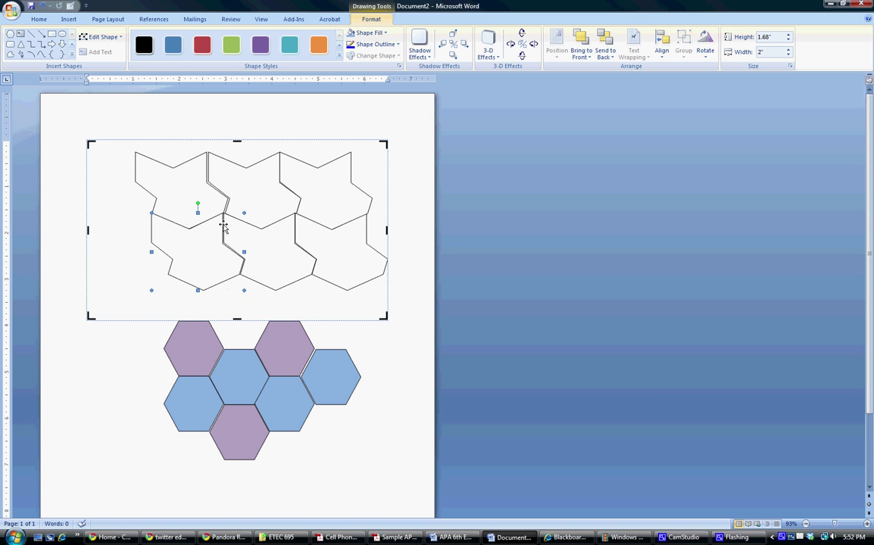
- Fill the upper row's left and right tiles and the lower row's middle tile with light green
{"action": "left_click", "coordinate": [175, 170]}
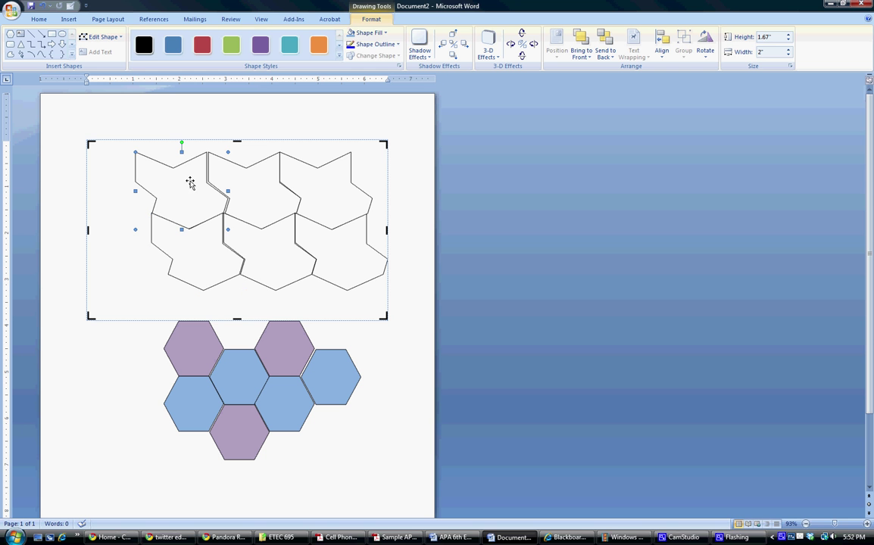
{"action": "left_click", "coordinate": [383, 33]}
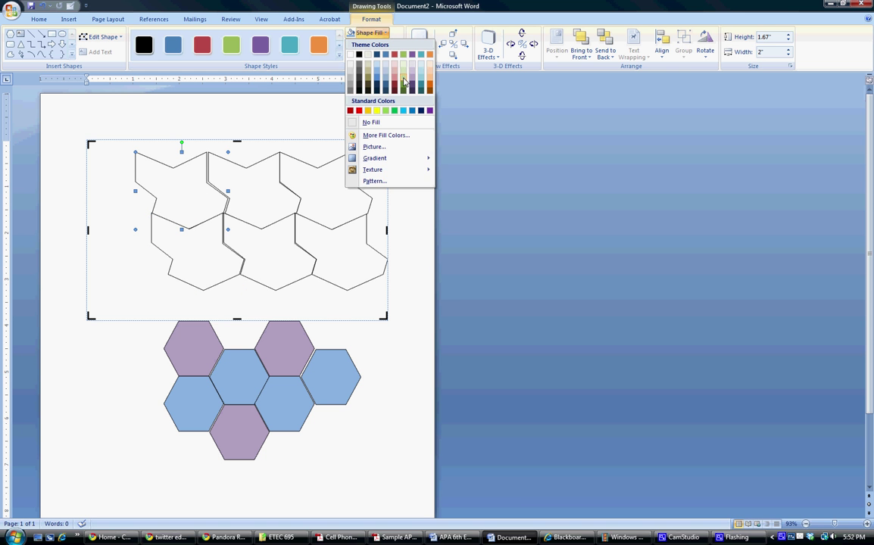
{"action": "left_click", "coordinate": [404, 82]}
{"action": "left_click", "coordinate": [303, 176]}
{"action": "left_click", "coordinate": [285, 246], "text": "shift"}
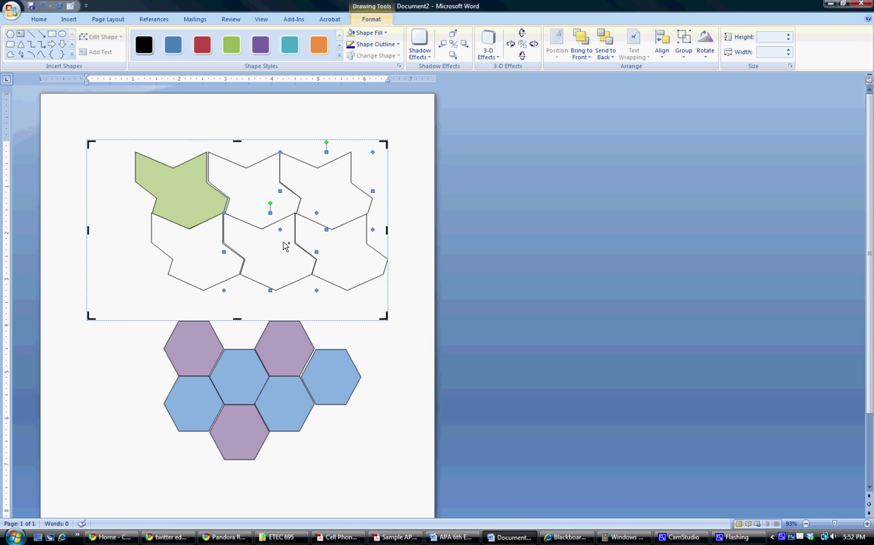
{"action": "left_click", "coordinate": [354, 33]}
- Fill the three remaining white tiles, upper middle and both lower outer ones, with light red
{"action": "left_click", "coordinate": [249, 182]}
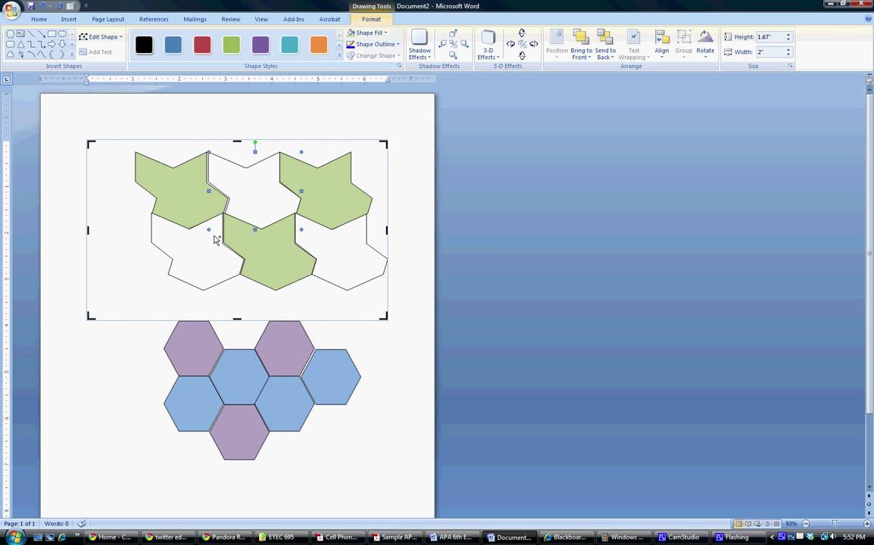
{"action": "left_click", "coordinate": [201, 248], "text": "shift"}
{"action": "left_click", "coordinate": [338, 253], "text": "shift"}
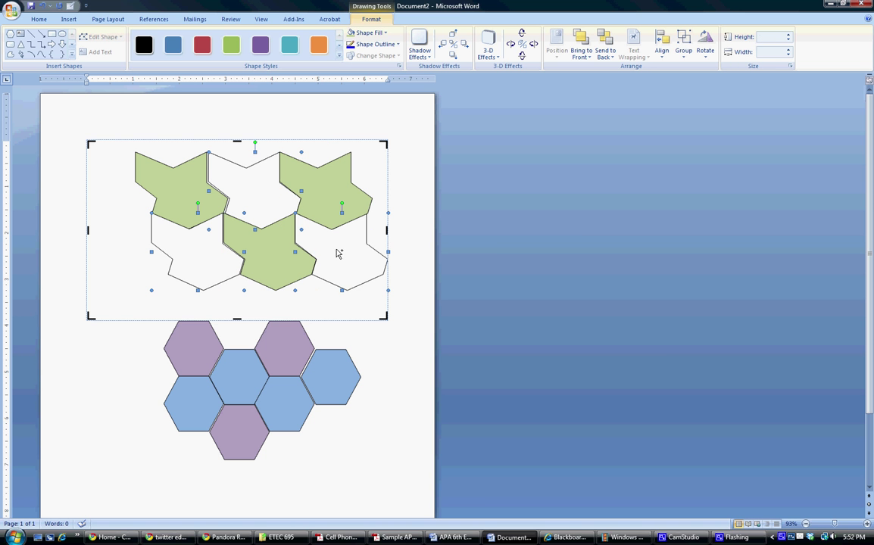
{"action": "left_click", "coordinate": [382, 32]}
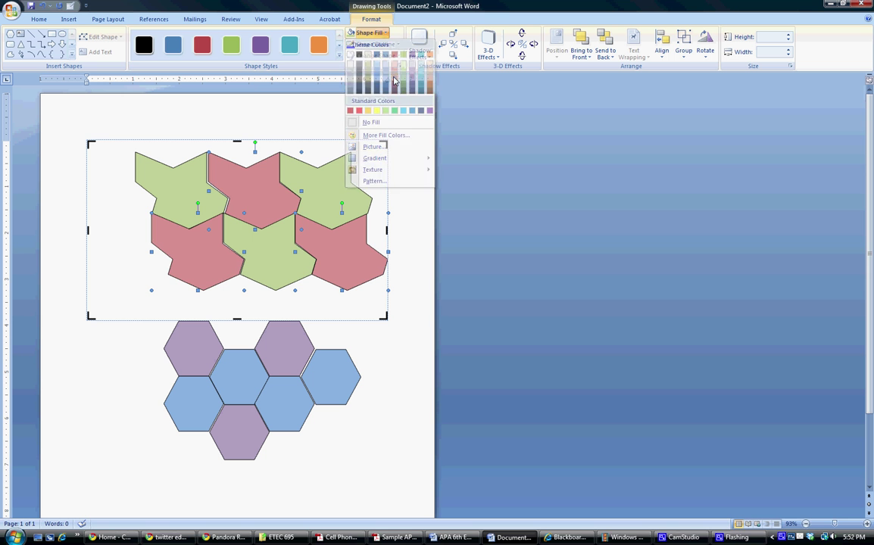
{"action": "left_click", "coordinate": [393, 79]}
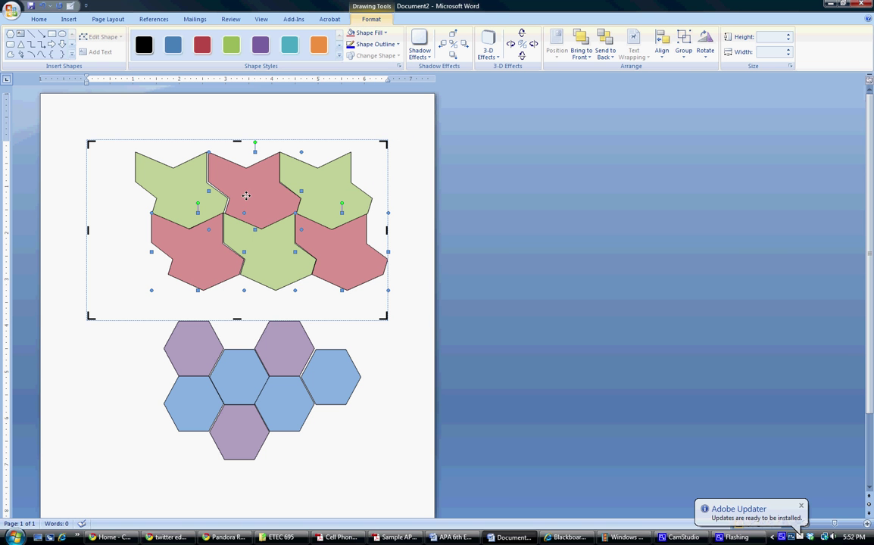